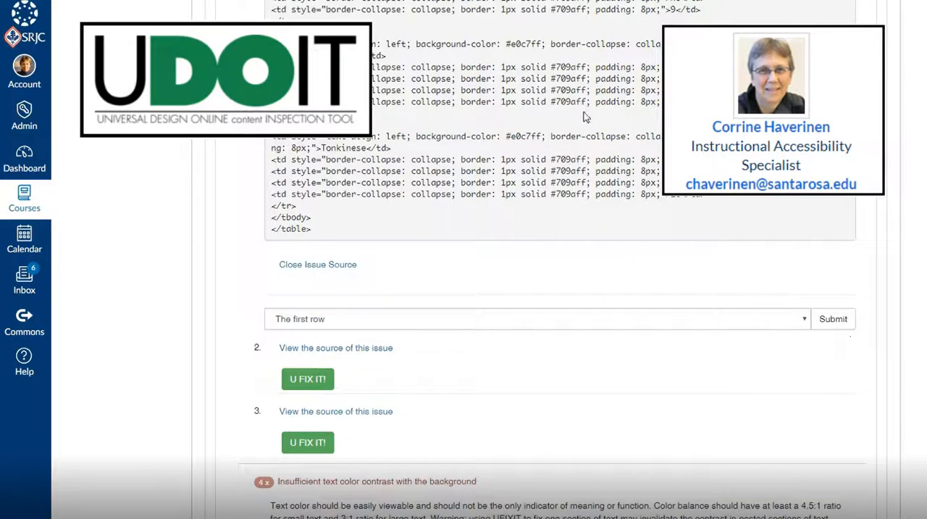
- Review the cat breed table's preview and choose both the first row and column as its headers
scroll(586, 116, "up", 12)
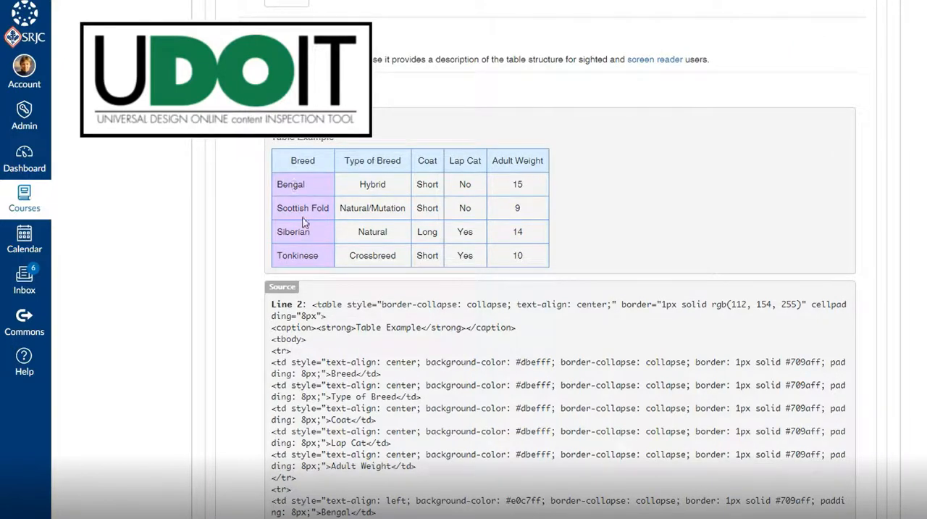
scroll(759, 466, "down", 10)
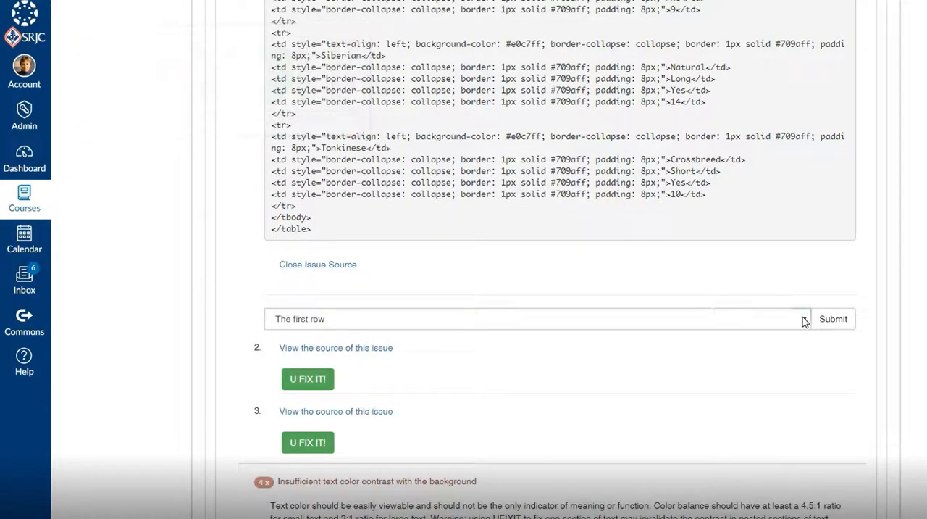
left_click(804, 321)
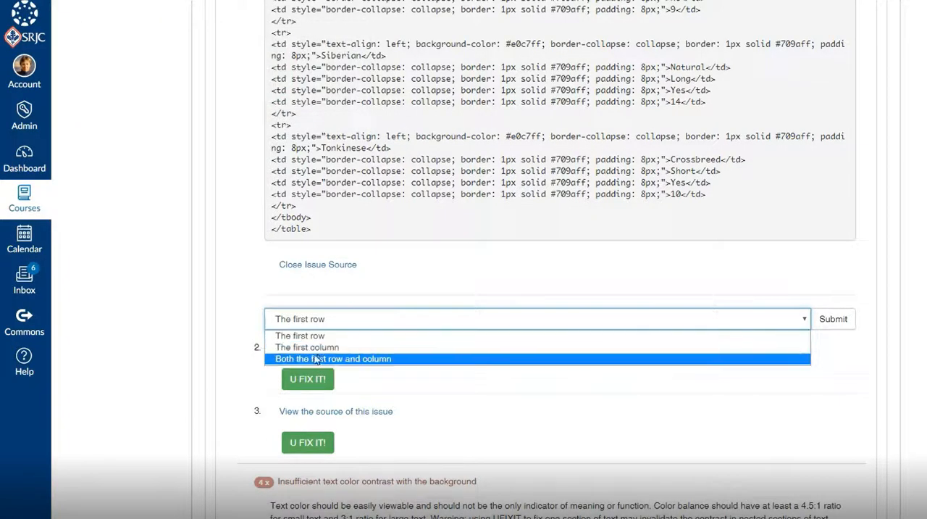
left_click(355, 364)
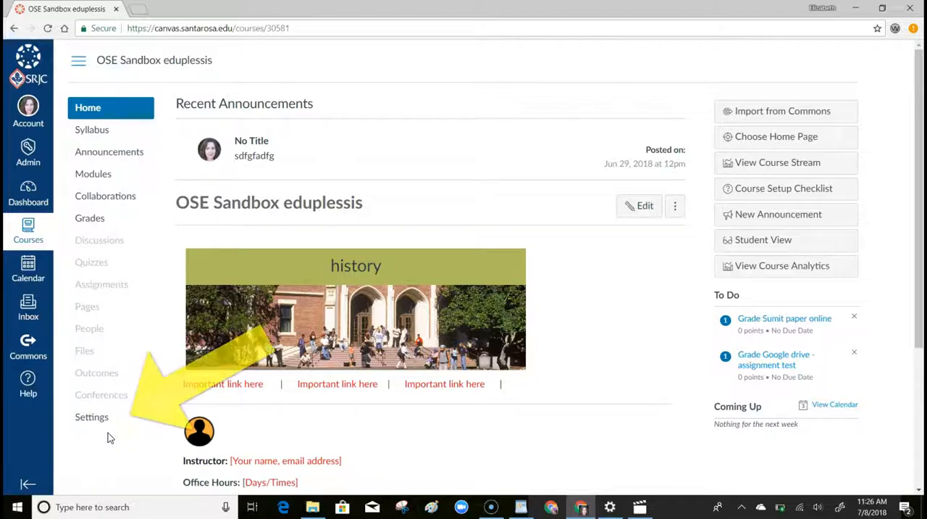
- Add UDOIT to the sandbox course's navigation between Syllabus and Announcements, and save the navigation settings
left_click(109, 424)
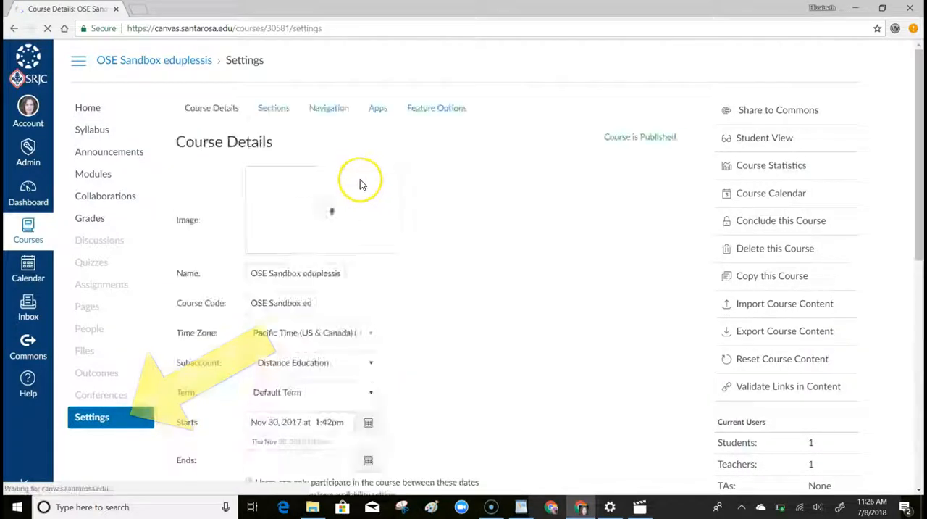
left_click(330, 110)
scroll(536, 275, "down", 6)
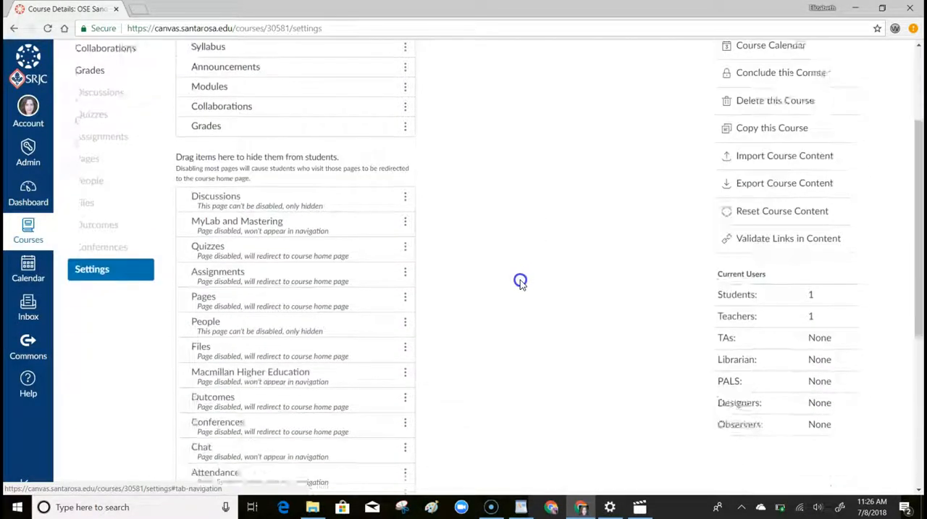
left_click_drag(338, 339, 325, 194)
scroll(523, 281, "down", 6)
left_click(203, 458)
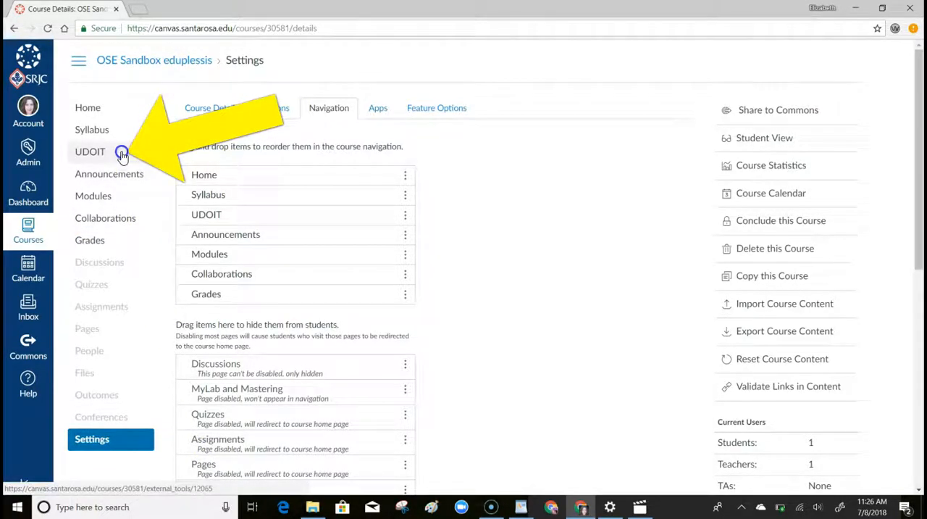
- Open UDOIT in the course and scan the course with all content types selected
left_click(121, 154)
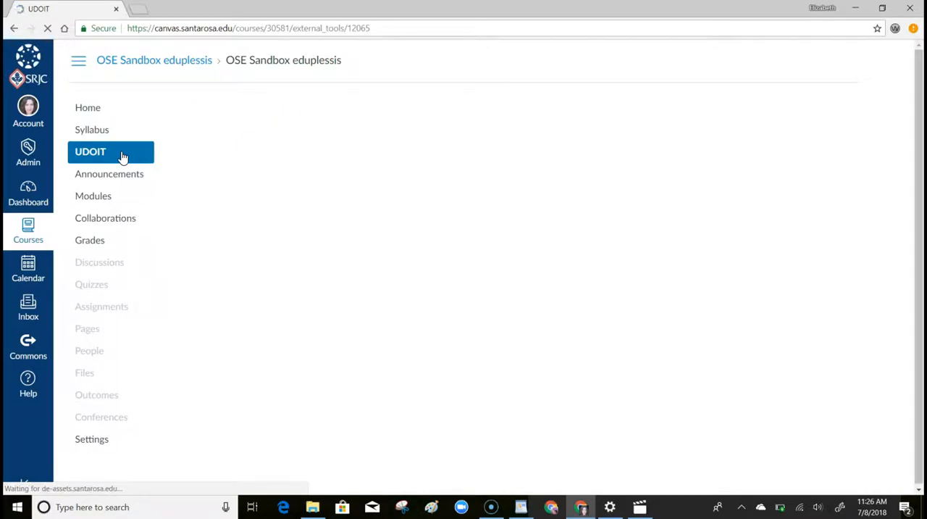
scroll(375, 271, "down", 2)
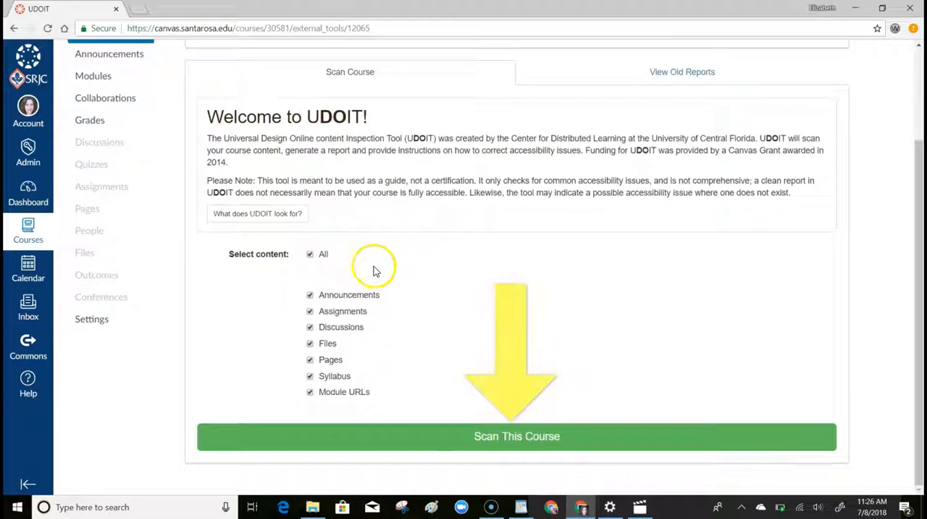
left_click(416, 437)
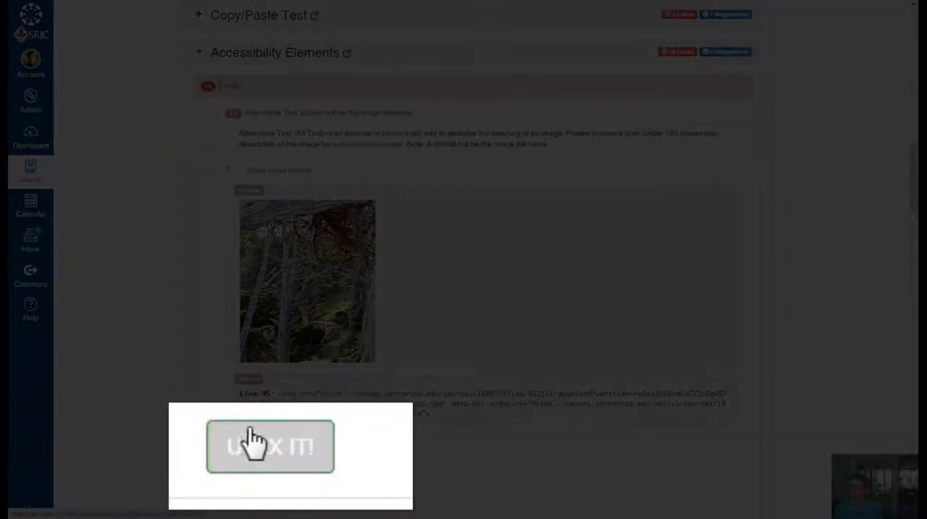
- Start the fix for the image whose alt text is its filename and enter "Point Lobos" as the new alt text
left_click(265, 466)
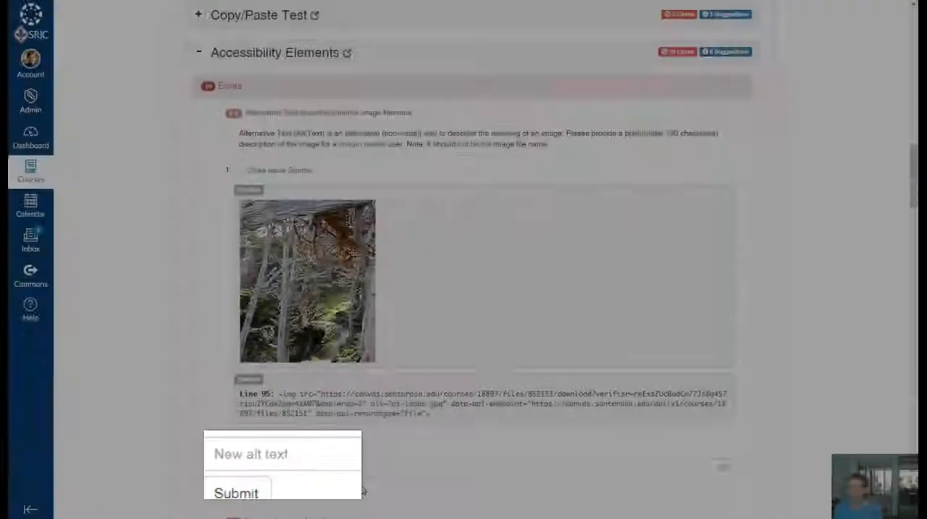
scroll(517, 416, "down", 3)
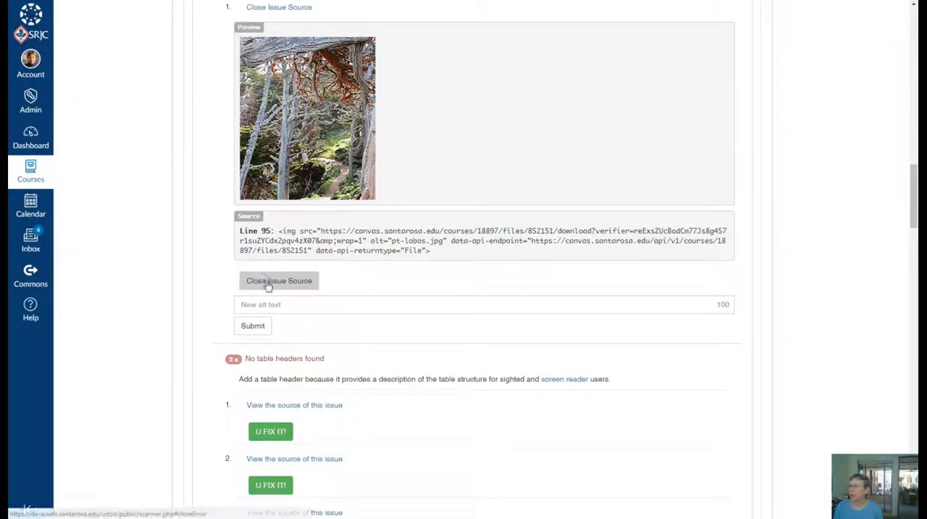
left_click(264, 305)
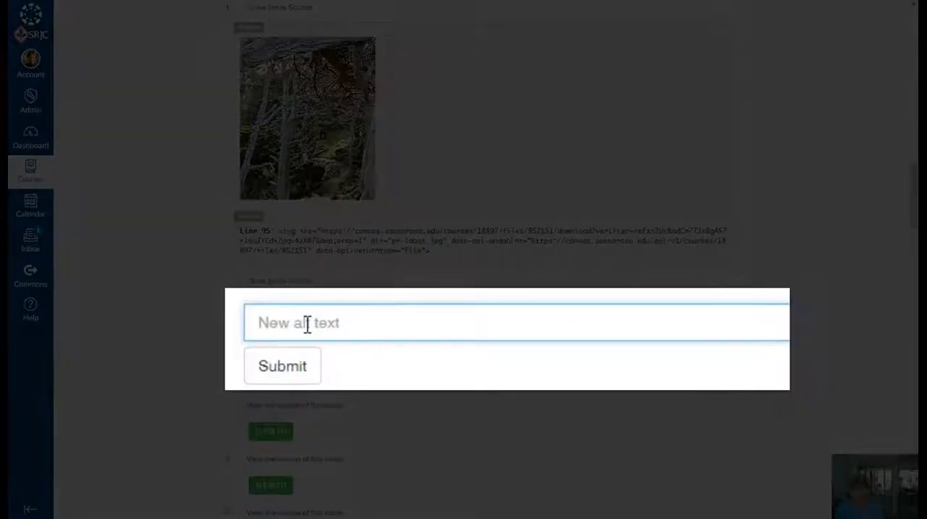
type("P")
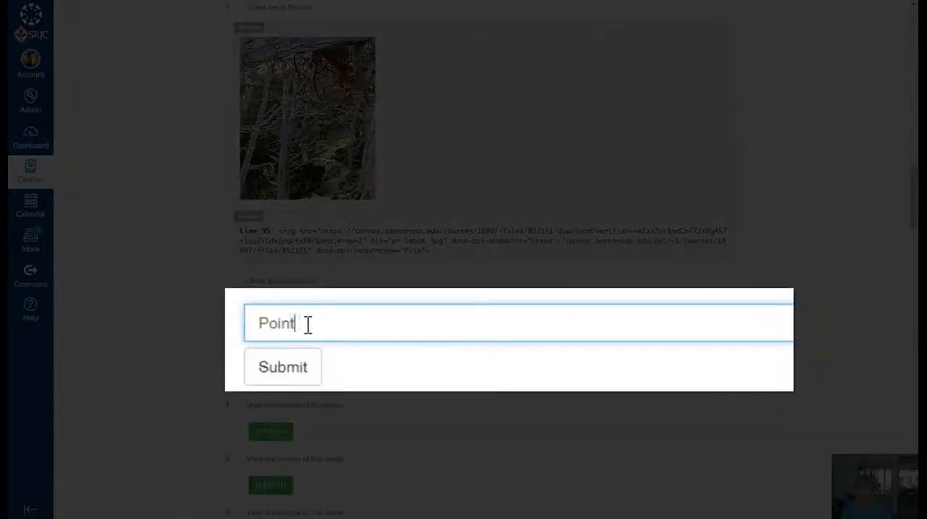
type("oint Lobos")
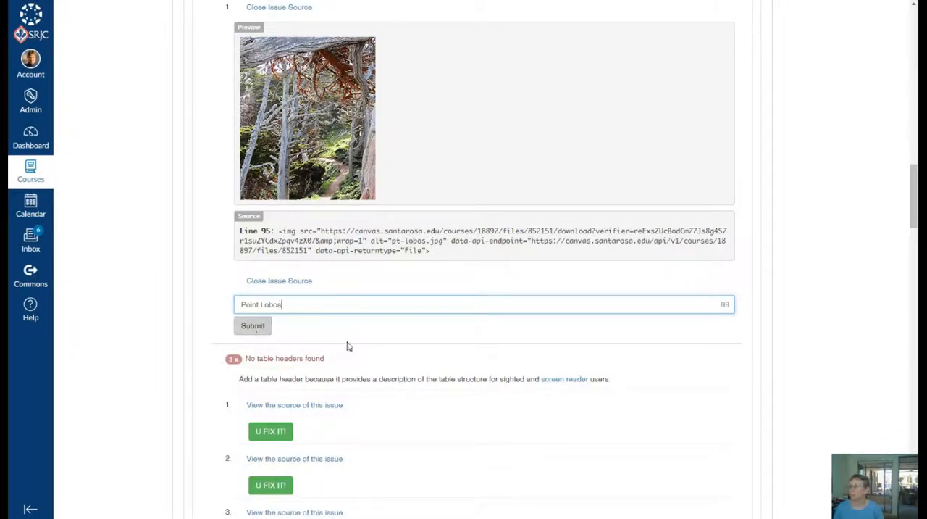
- Display the source and preview of the first "No table headers found" issue
scroll(507, 355, "up", 1)
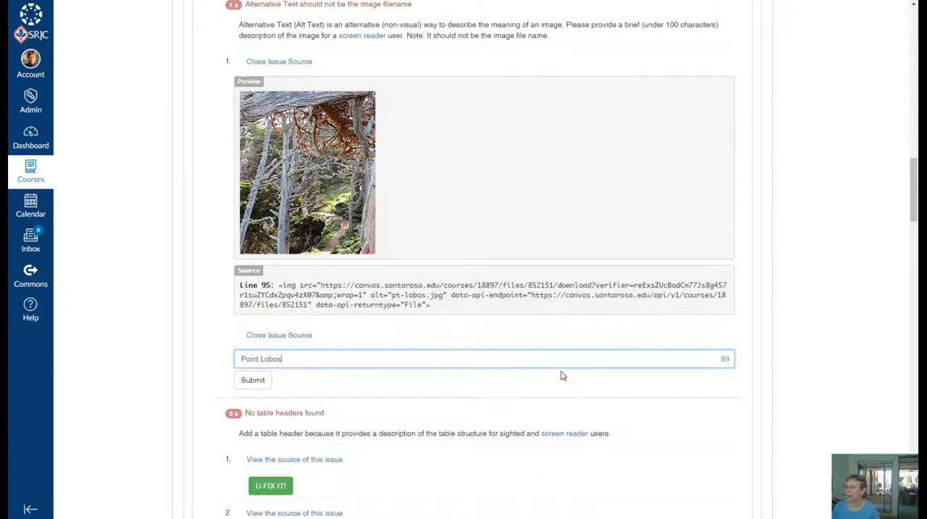
scroll(558, 375, "down", 4)
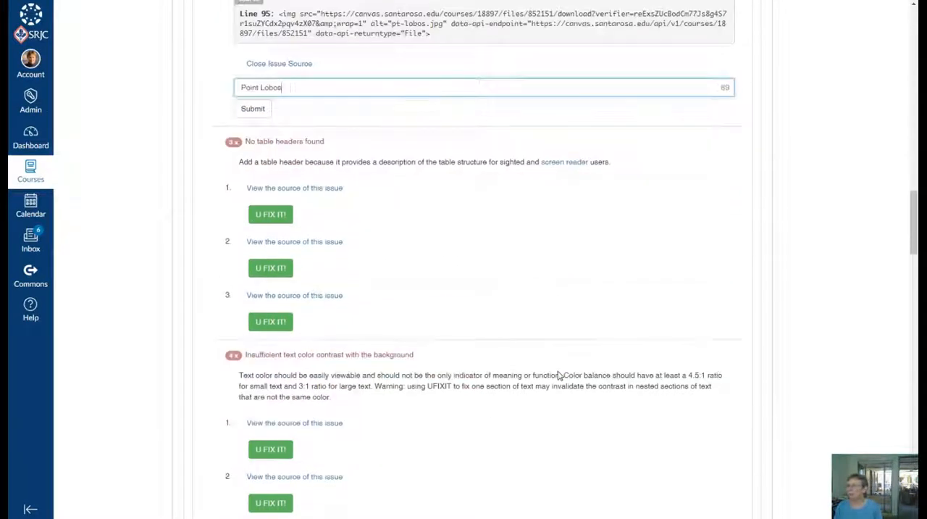
scroll(435, 180, "down", 1)
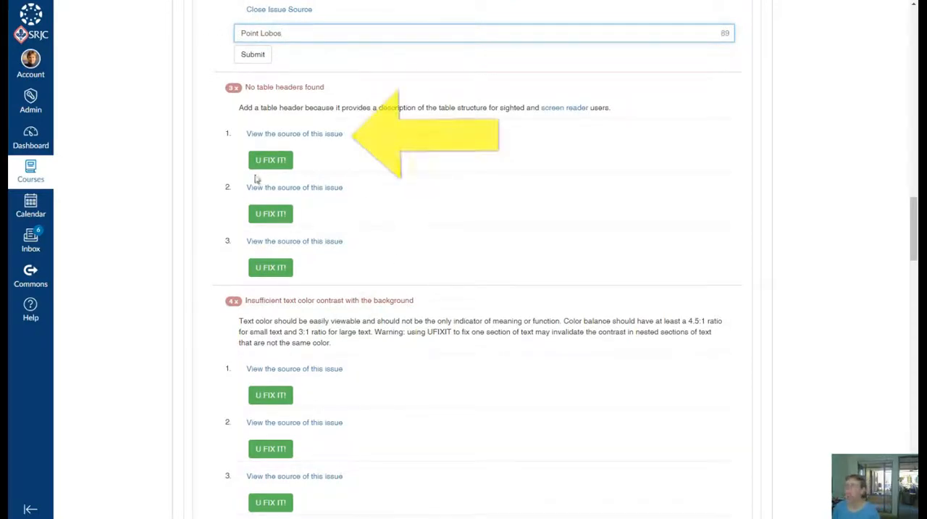
left_click(284, 136)
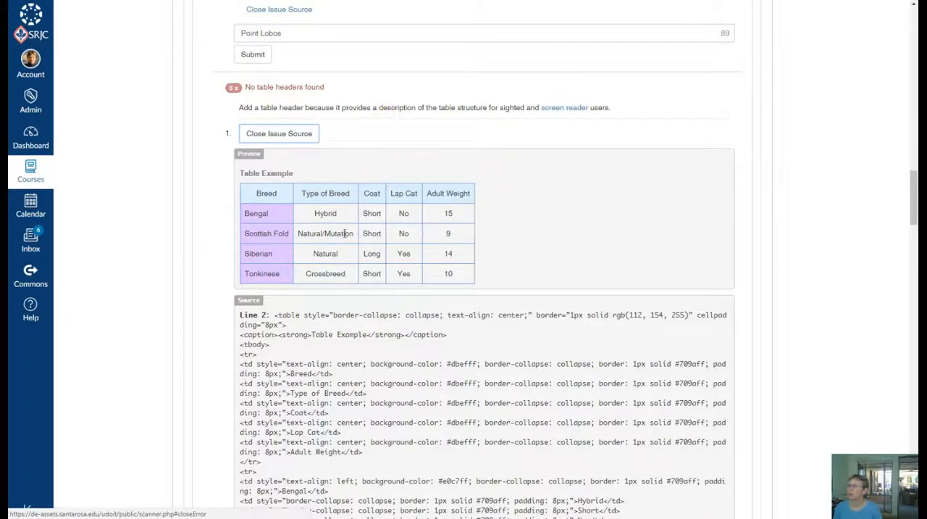
- Start the fix for the first missing table headers issue and choose both the first row and column as headers
scroll(517, 238, "down", 2)
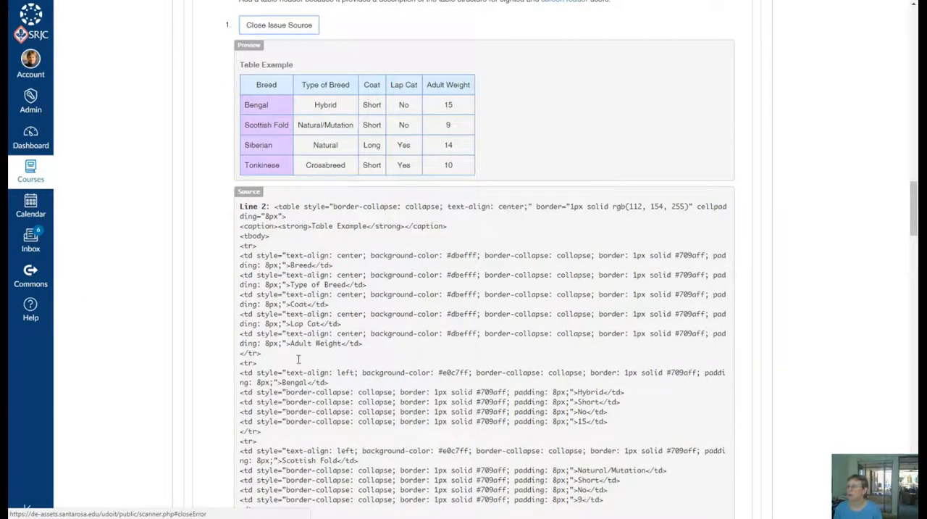
scroll(449, 346, "down", 4)
scroll(452, 341, "down", 3)
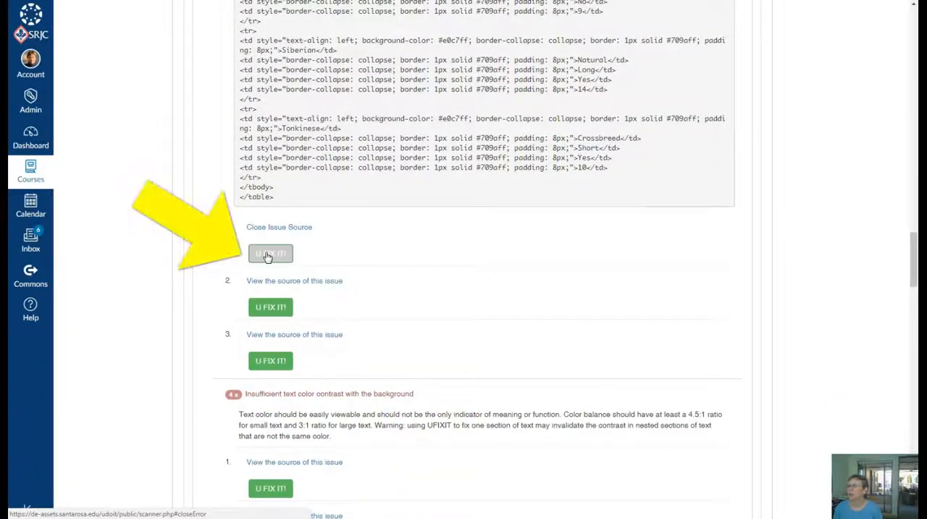
left_click(268, 256)
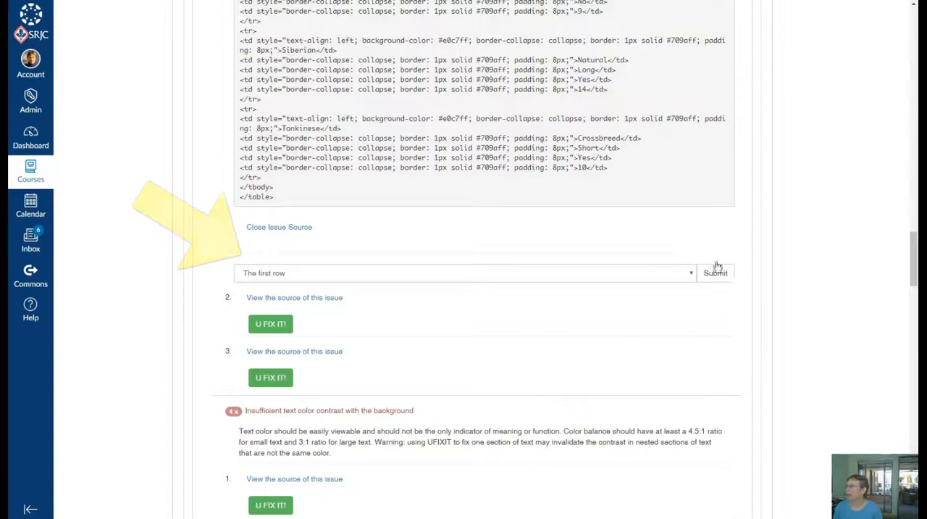
scroll(505, 102, "up", 7)
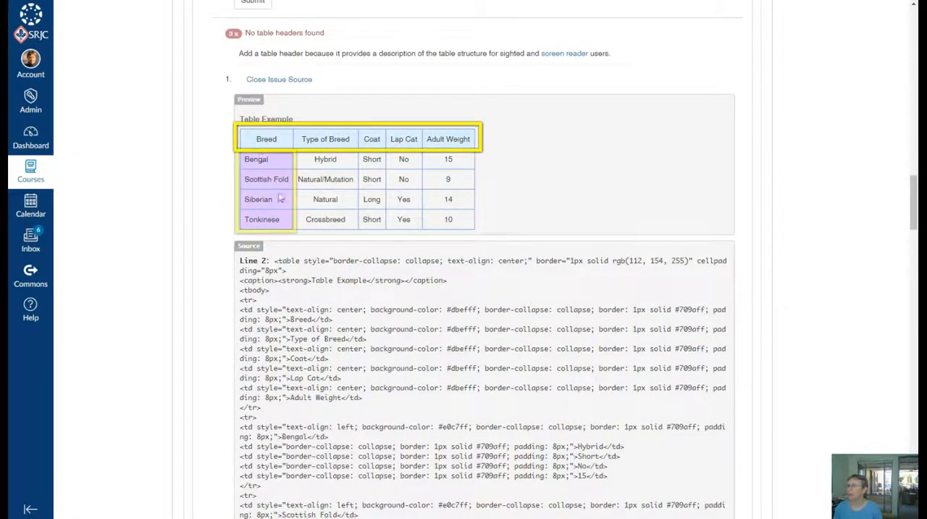
scroll(654, 398, "down", 7)
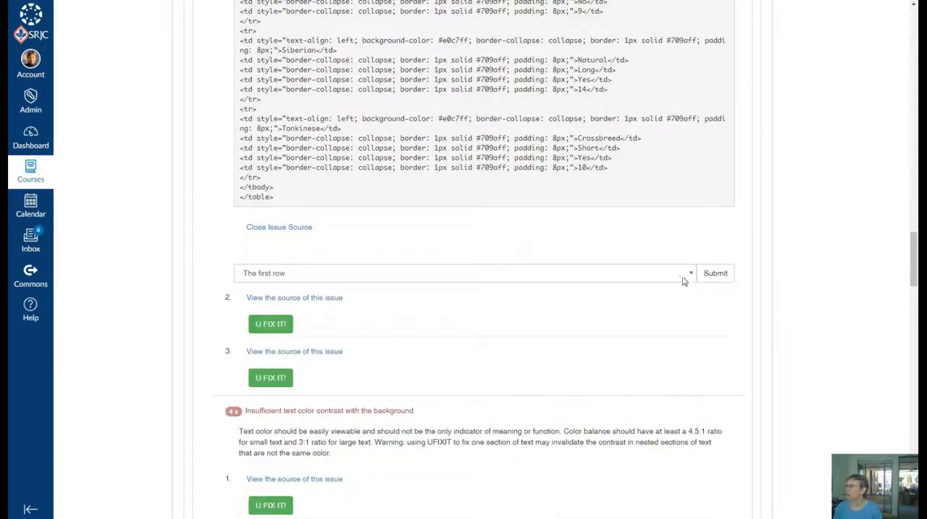
left_click(691, 274)
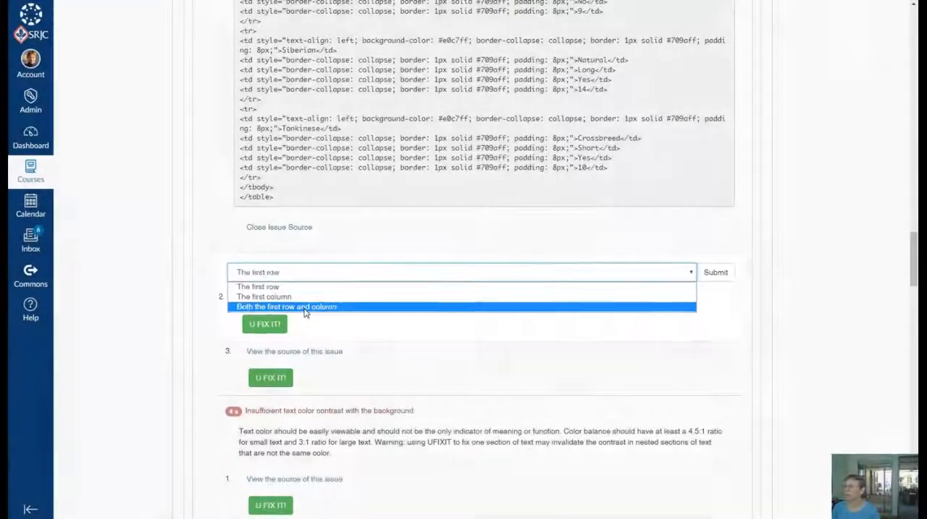
left_click(145, 303)
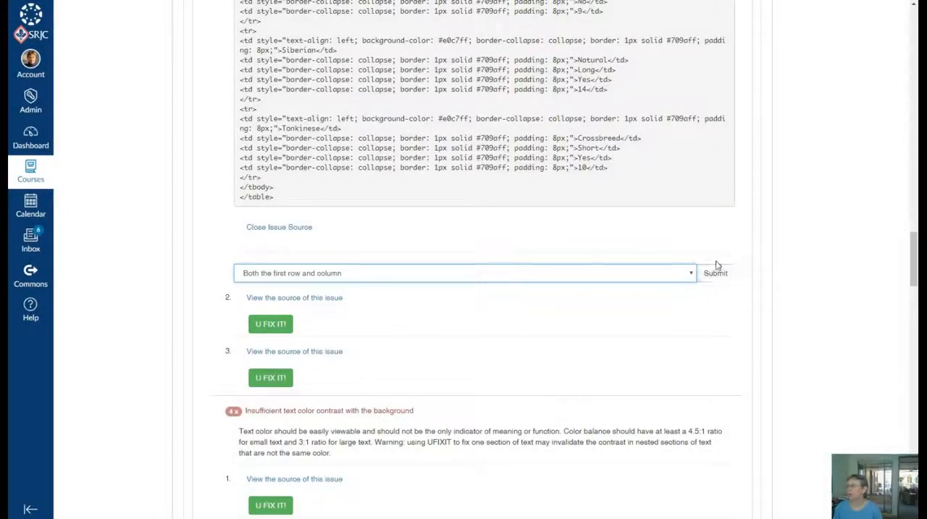
- Examine the source and preview of the second missing table headers issue, and close its source view
scroll(542, 299, "down", 3)
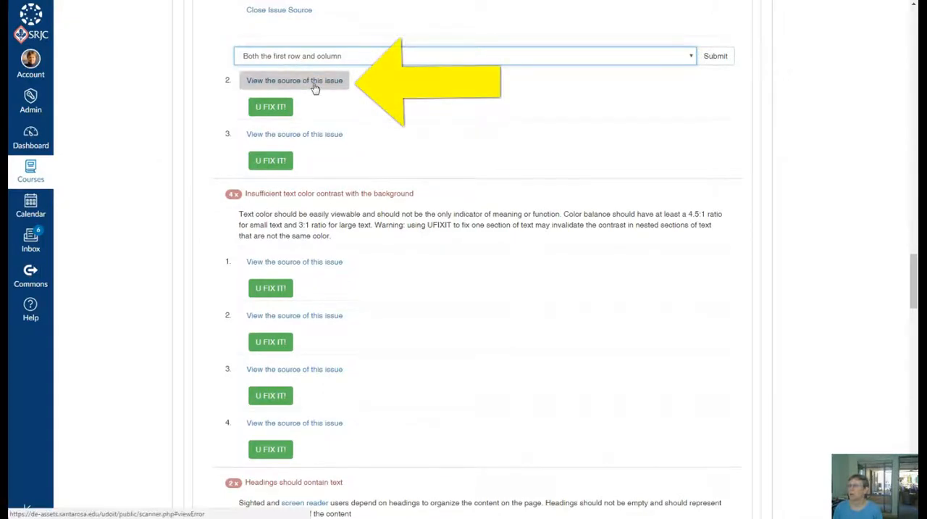
left_click(313, 84)
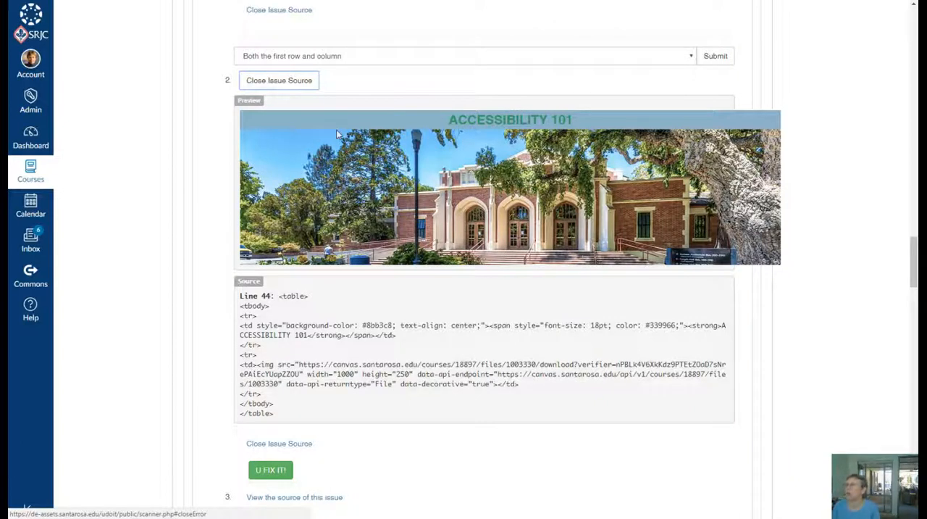
scroll(531, 224, "down", 3)
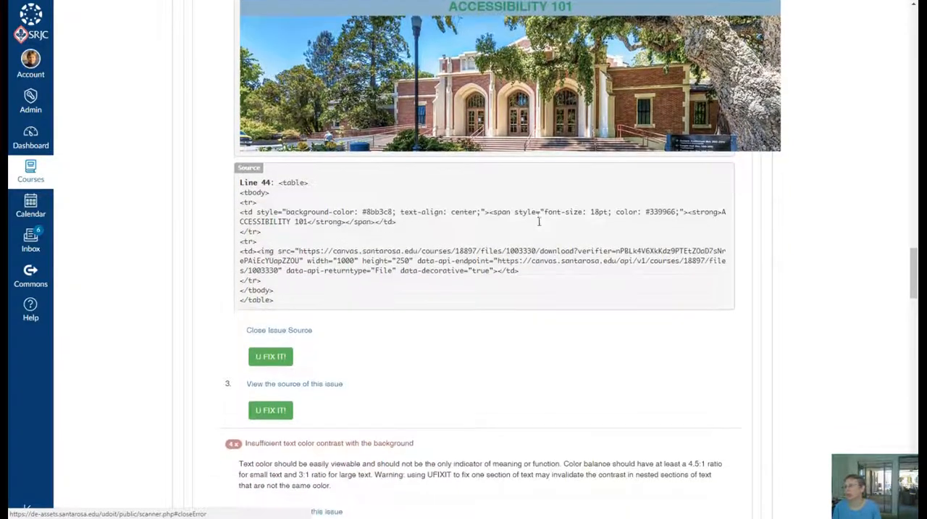
scroll(544, 225, "up", 4)
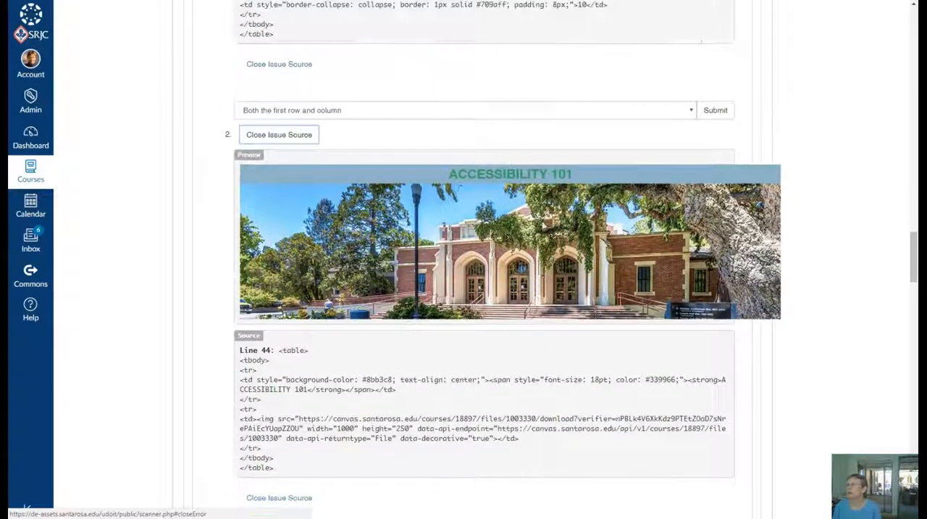
scroll(547, 225, "up", 1)
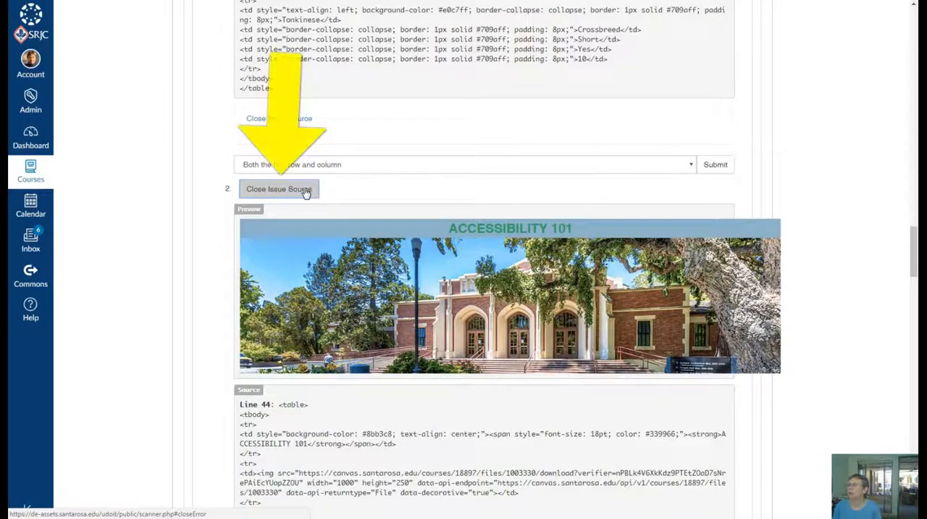
left_click(305, 190)
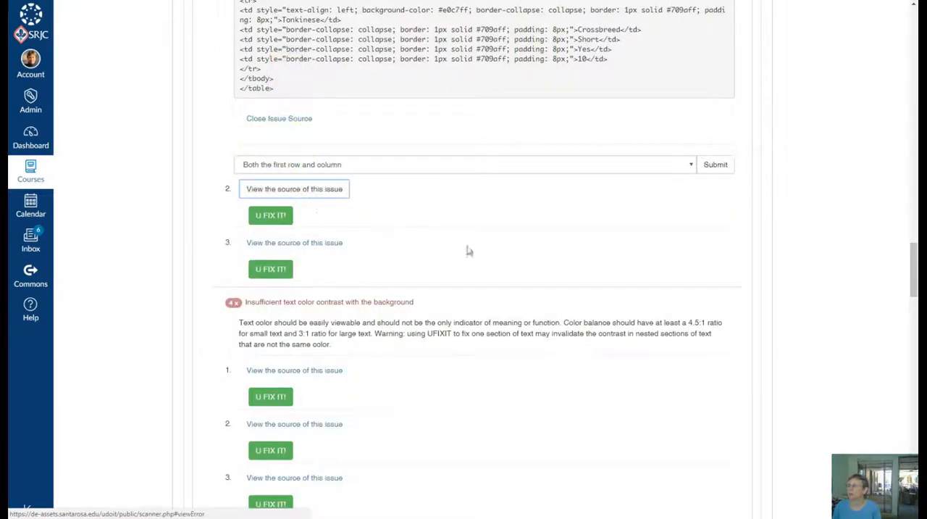
- Display and examine the source and preview of the third missing table headers issue
scroll(443, 258, "down", 2)
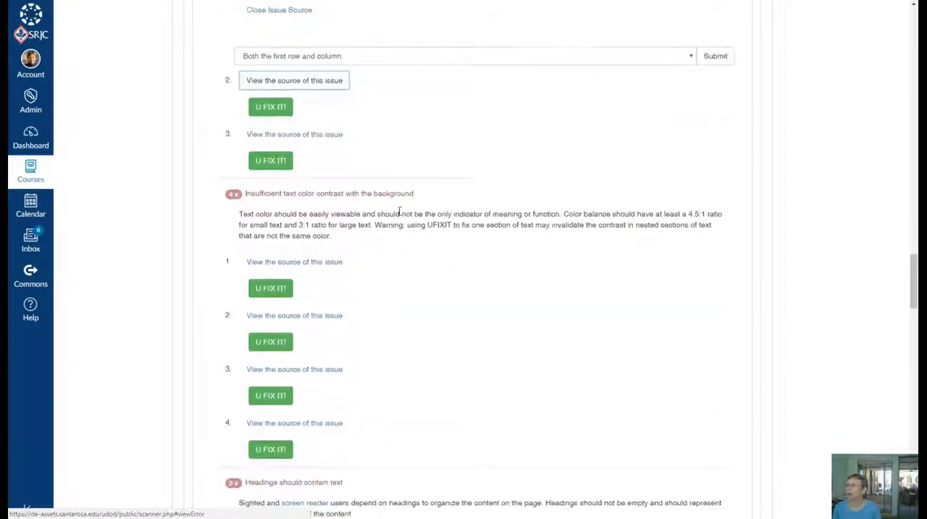
left_click(317, 139)
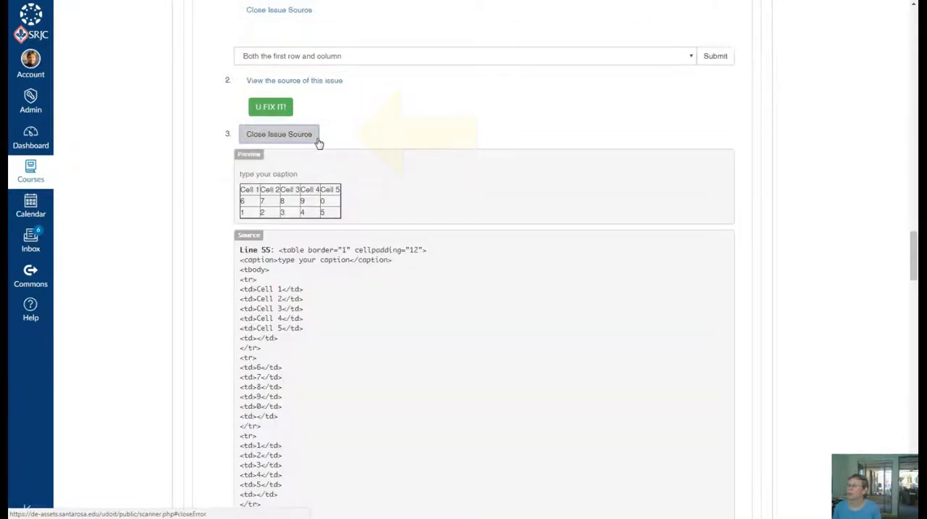
scroll(356, 362, "up", 3)
scroll(363, 358, "down", 8)
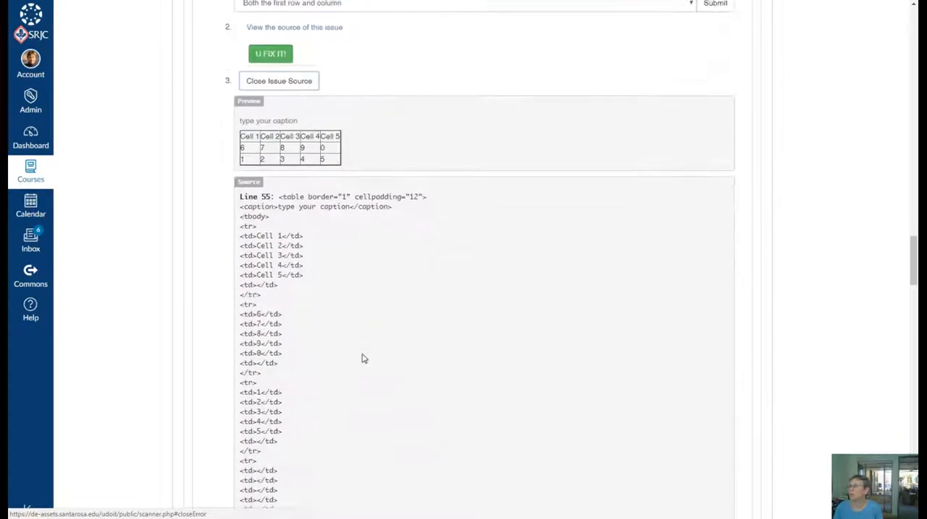
- Start the fix for the third missing table headers issue and set the first row as the header
scroll(364, 357, "down", 2)
left_click(255, 224)
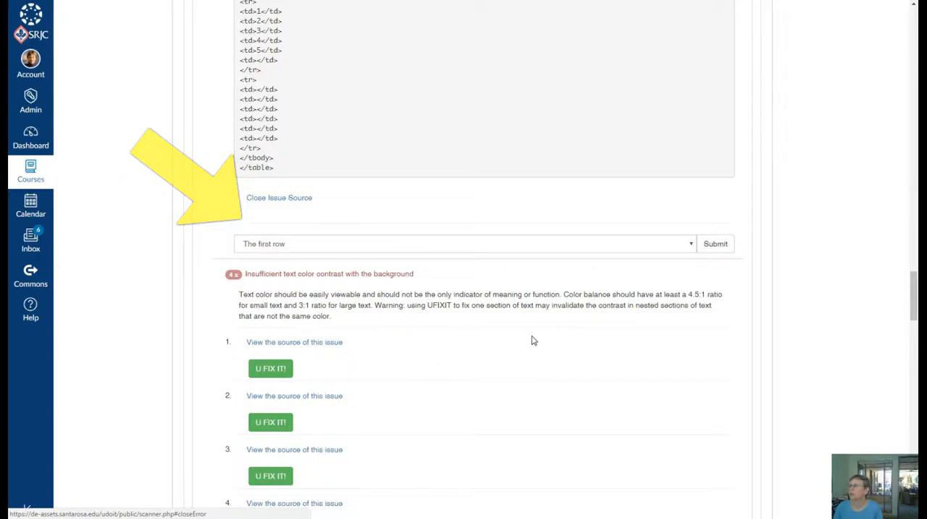
left_click(690, 243)
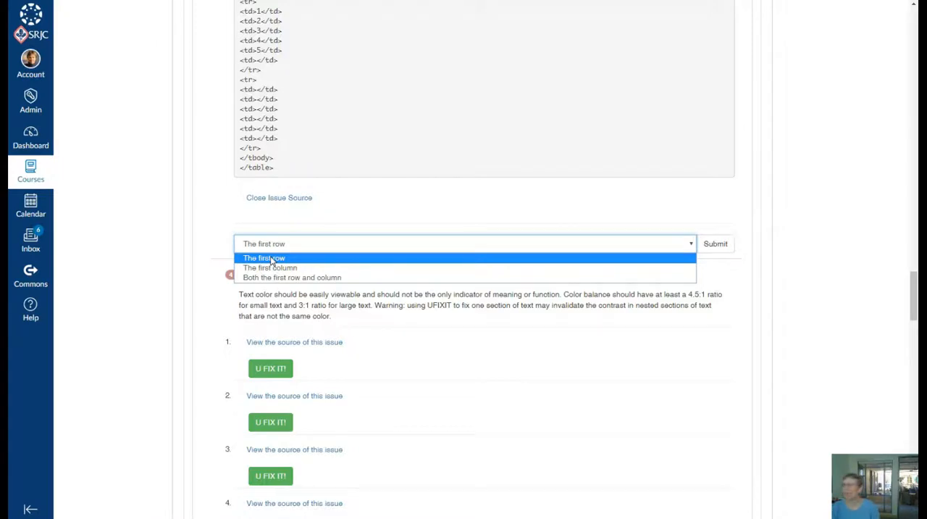
- Review the third missing table headers issue's table preview and source, and close its source view
scroll(321, 251, "up", 3)
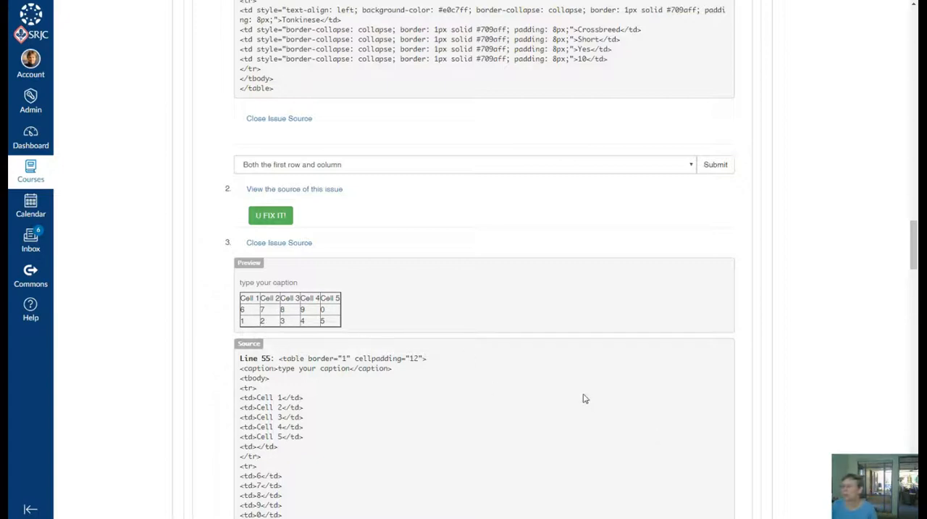
scroll(585, 399, "up", 1)
scroll(587, 399, "down", 3)
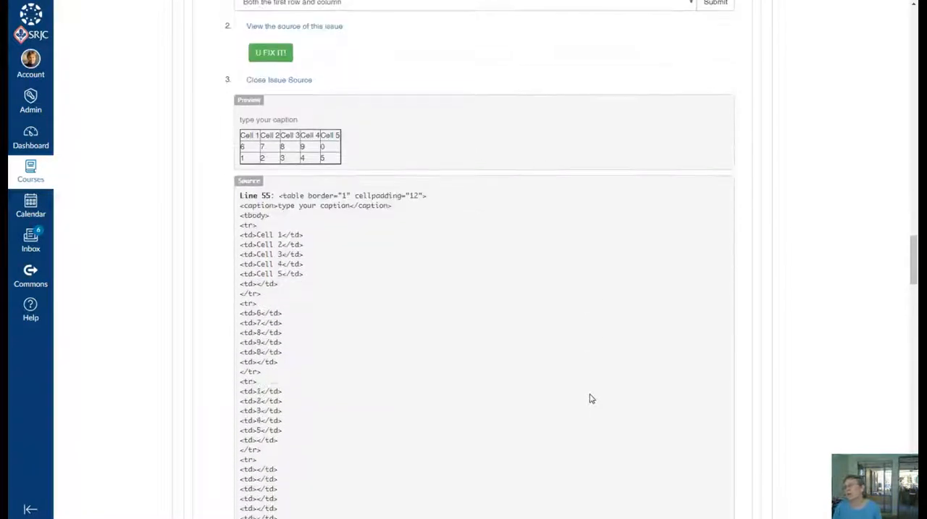
scroll(591, 399, "up", 1)
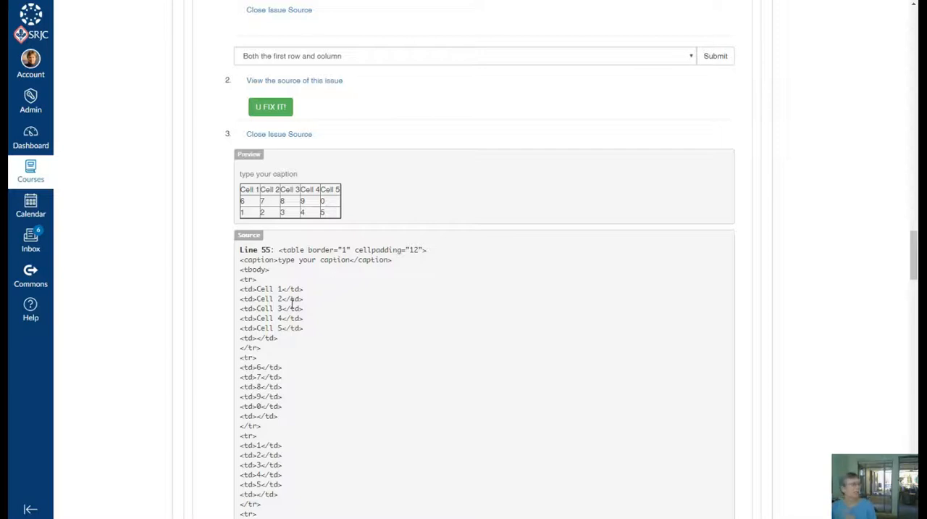
scroll(293, 304, "up", 2)
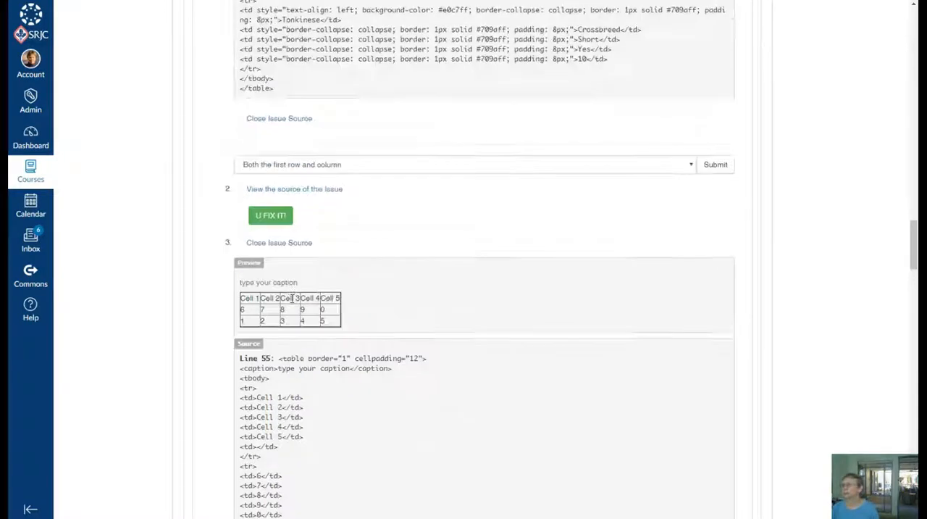
left_click(265, 243)
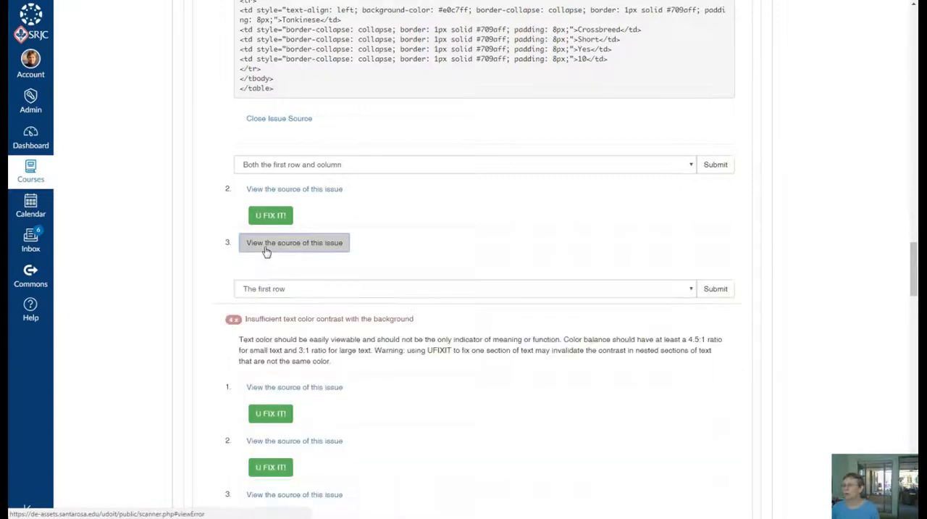
- Display the source of the first insufficient text color contrast issue and start its fix
scroll(296, 273, "down", 3)
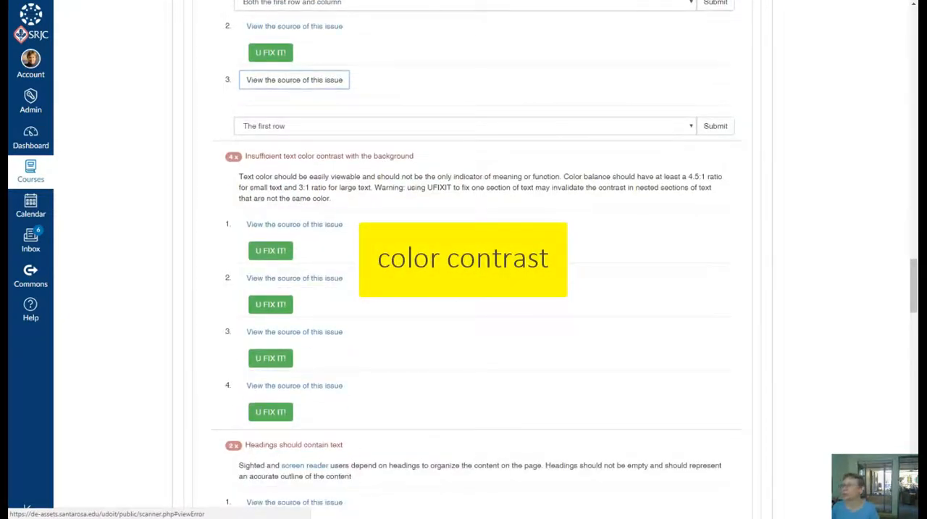
left_click(324, 226)
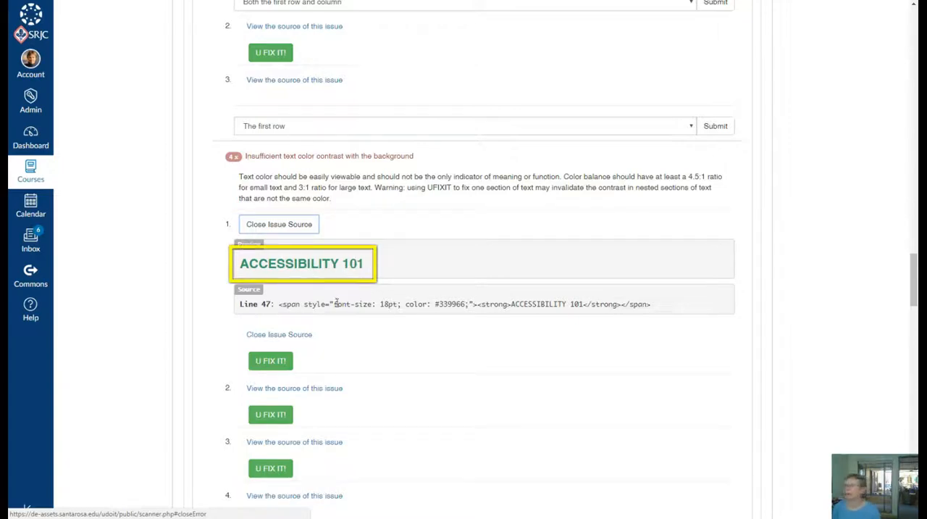
left_click(286, 365)
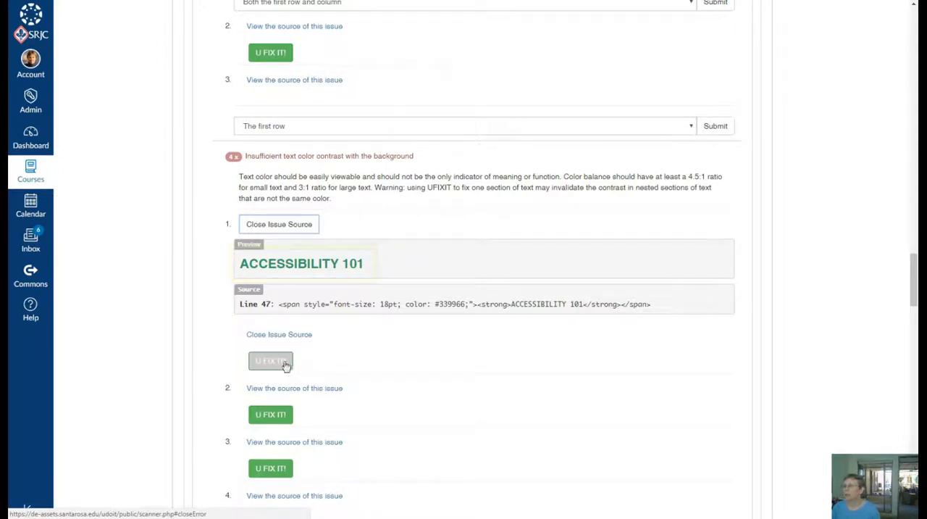
- Set the ACCESSIBILITY 101 text's replacement foreground color to dark green #155F2E, trying a lighter shade and darkening it back
scroll(431, 273, "down", 3)
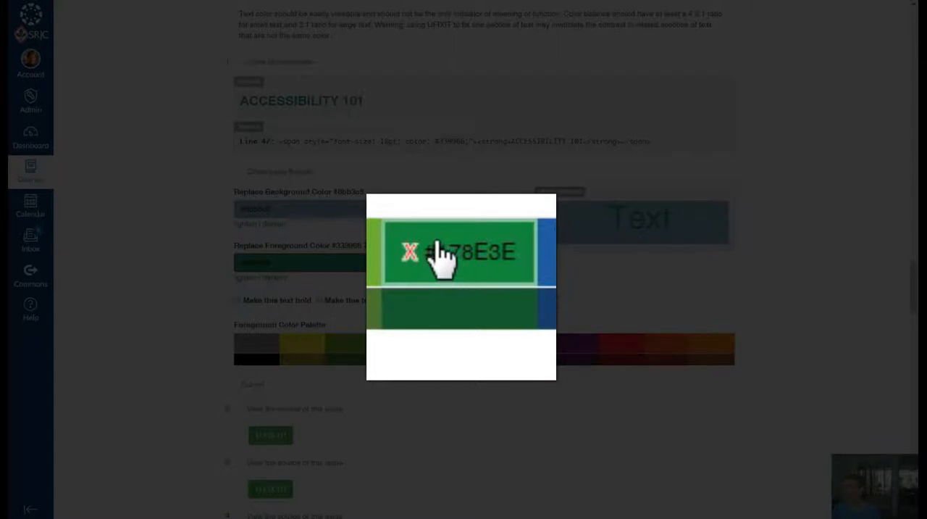
left_click(455, 313)
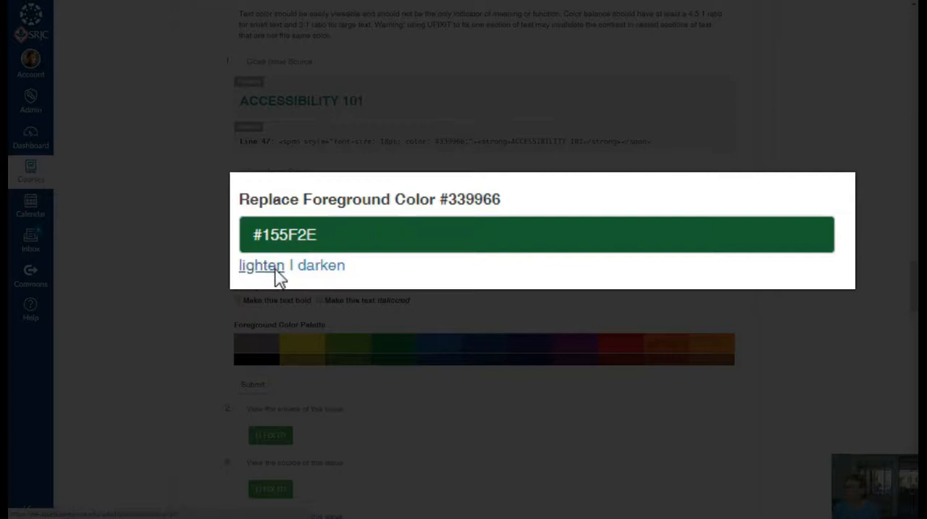
left_click(278, 267)
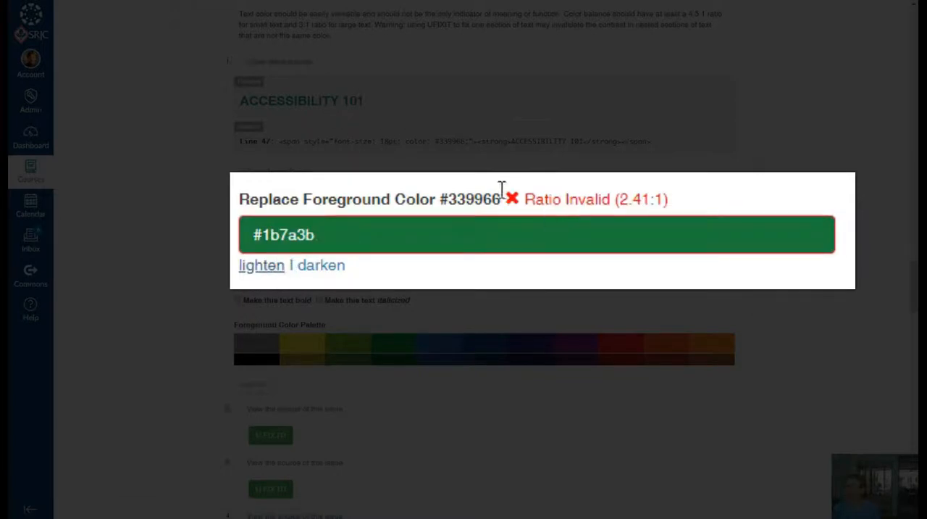
left_click(317, 268)
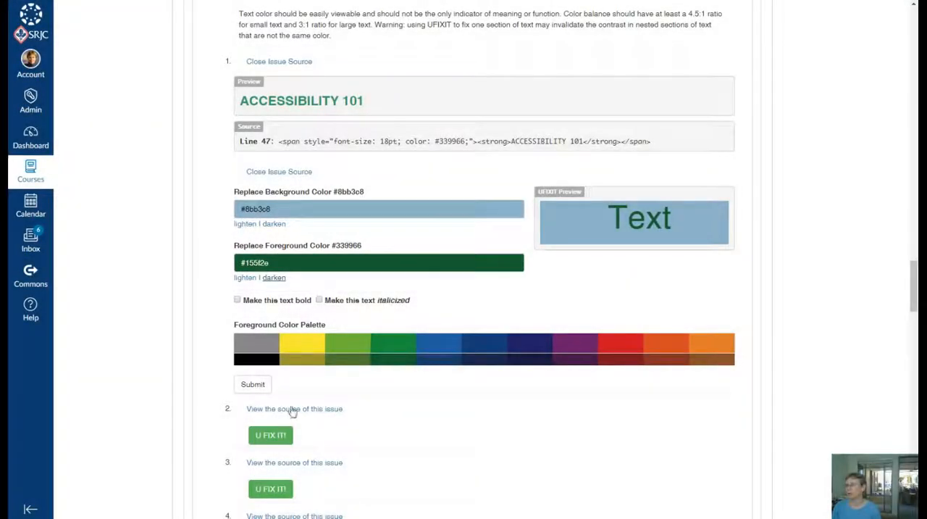
- Display the source of the second contrast issue, start its fix and choose red #CA1325 as the replacement foreground color
scroll(396, 449, "down", 3)
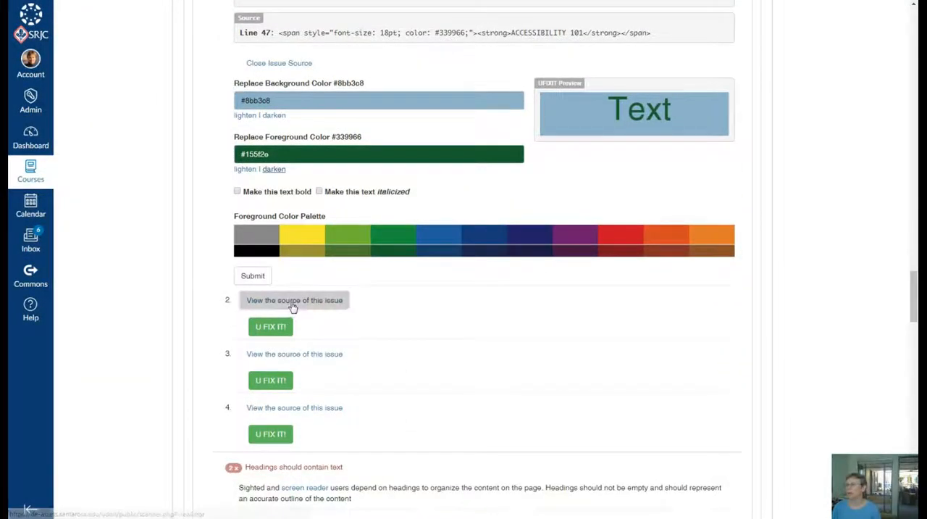
left_click(292, 306)
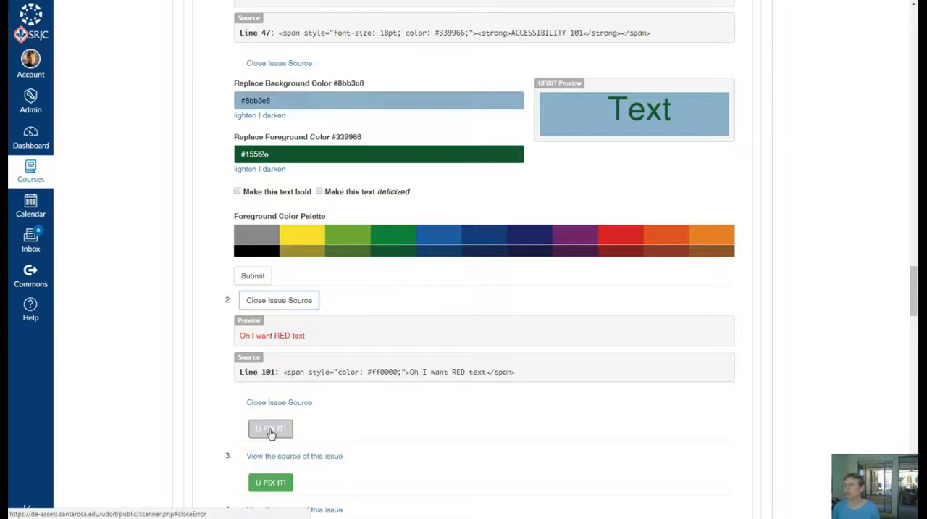
left_click(272, 430)
scroll(399, 420, "down", 3)
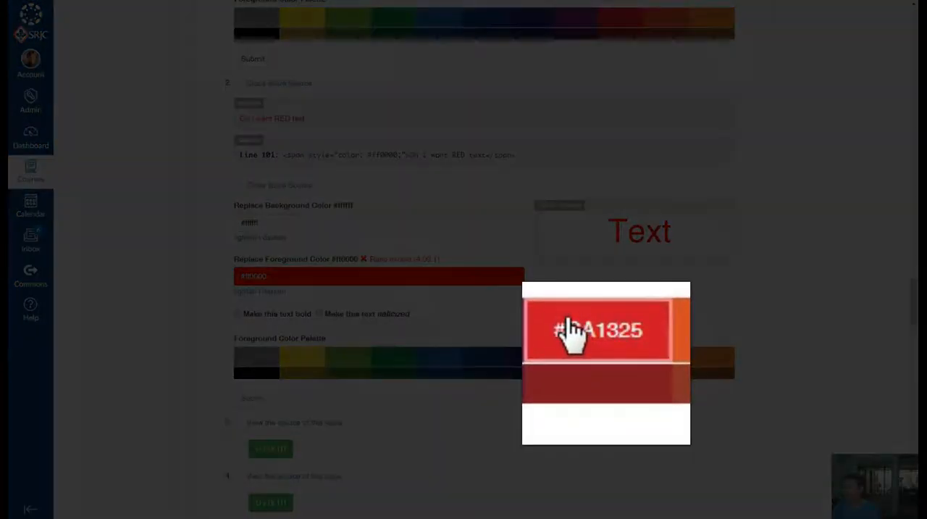
left_click(621, 355)
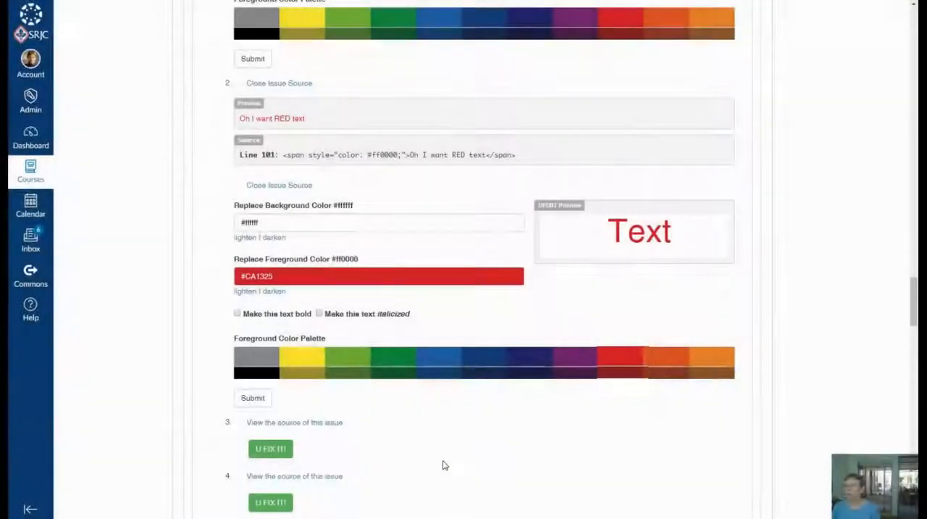
- Examine the red text's color fix, the remaining contrast issues and the "Headings should contain text" section
scroll(438, 462, "down", 5)
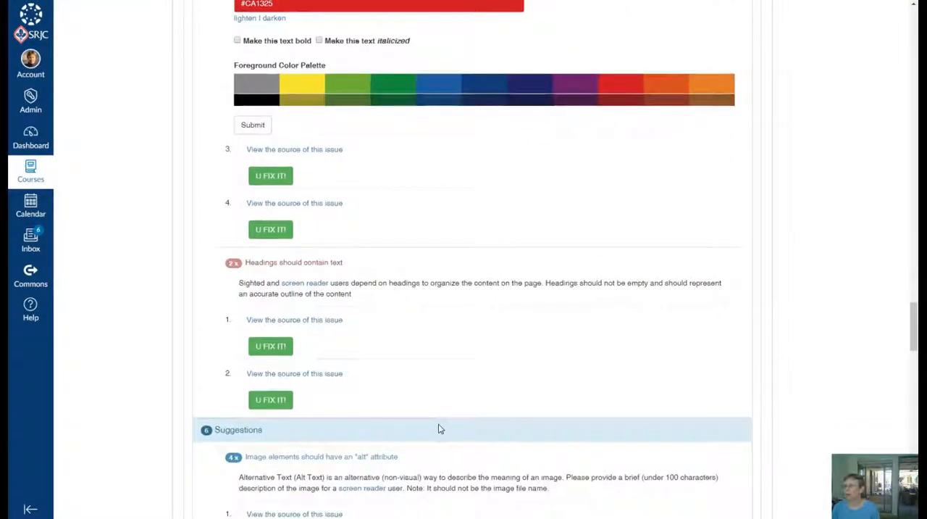
scroll(440, 424, "down", 2)
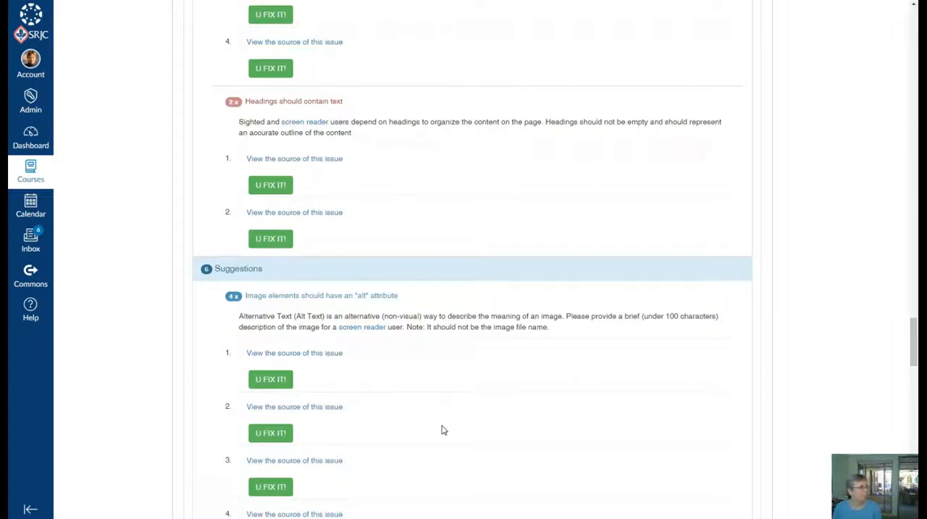
scroll(456, 345, "up", 6)
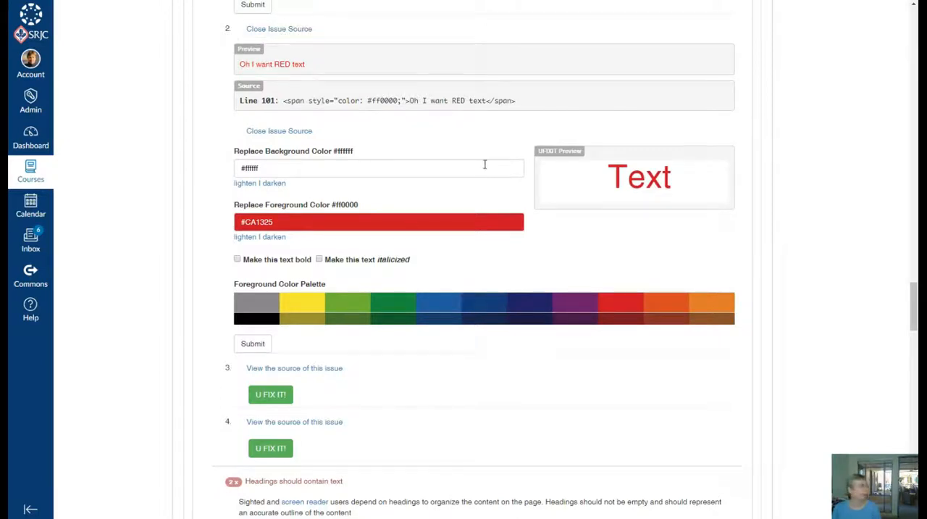
scroll(513, 185, "up", 1)
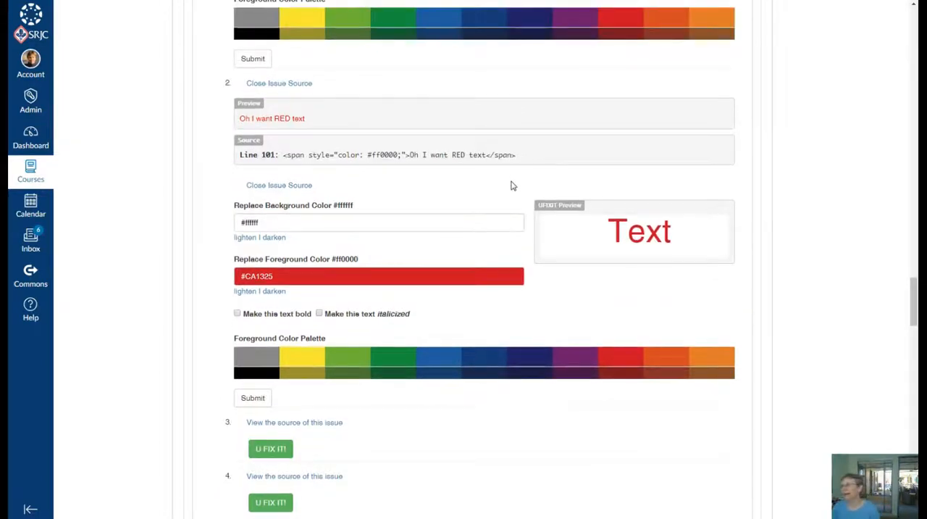
scroll(512, 185, "down", 1)
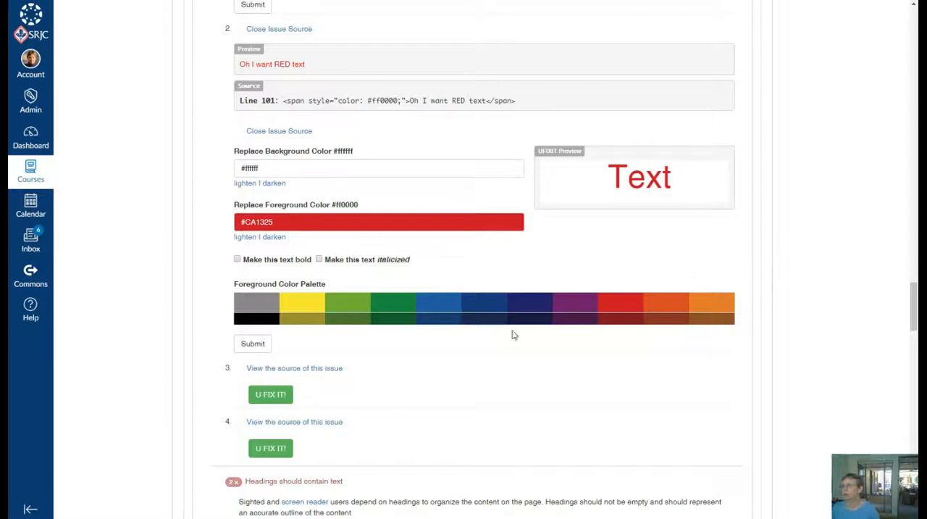
scroll(499, 345, "down", 3)
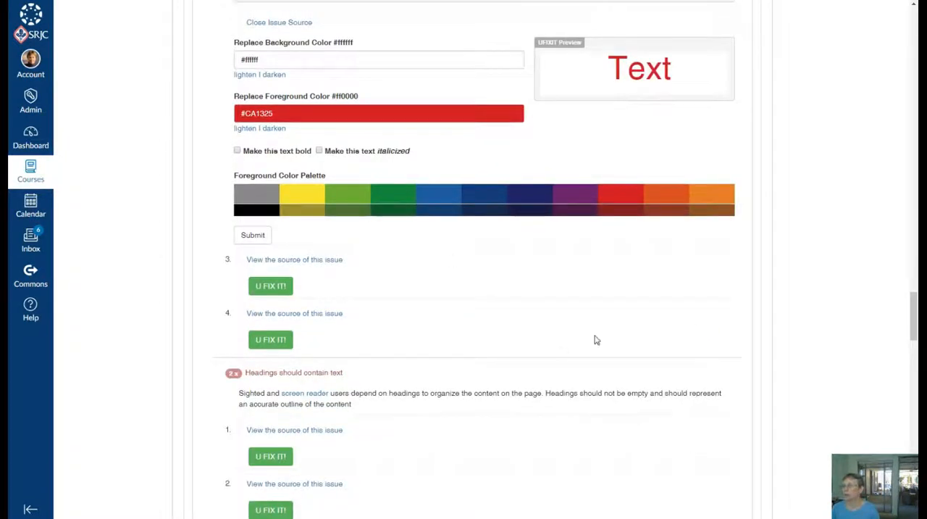
scroll(598, 340, "down", 5)
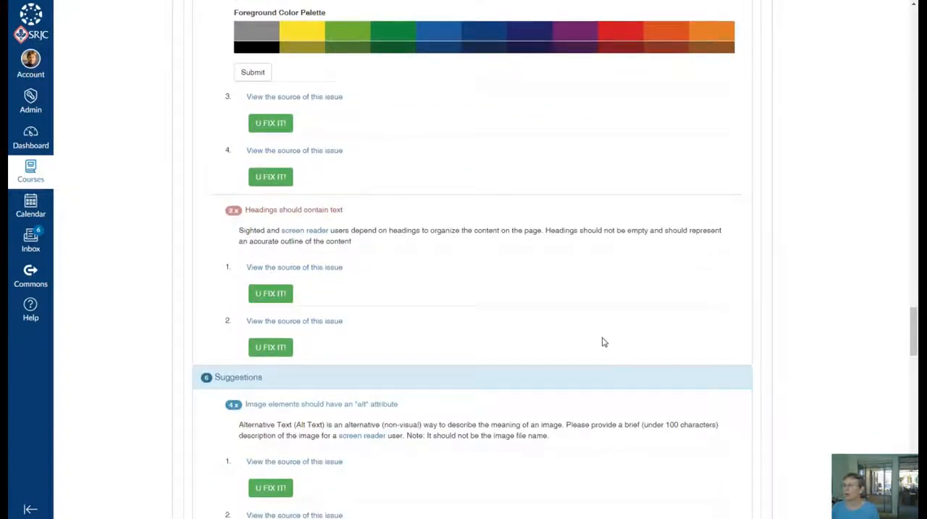
- Display the source of the first "Headings should contain text" issue, start its fix and choose to delete the header completely
scroll(600, 296, "down", 3)
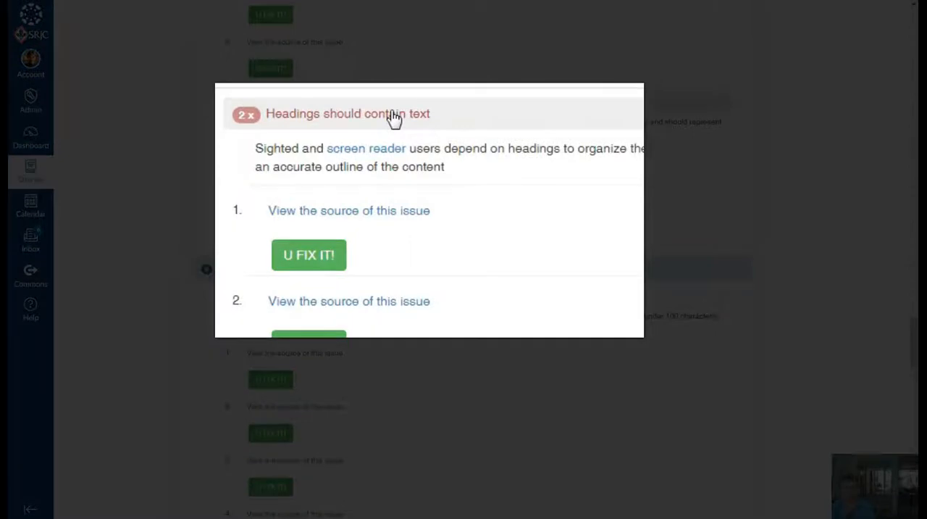
left_click(390, 215)
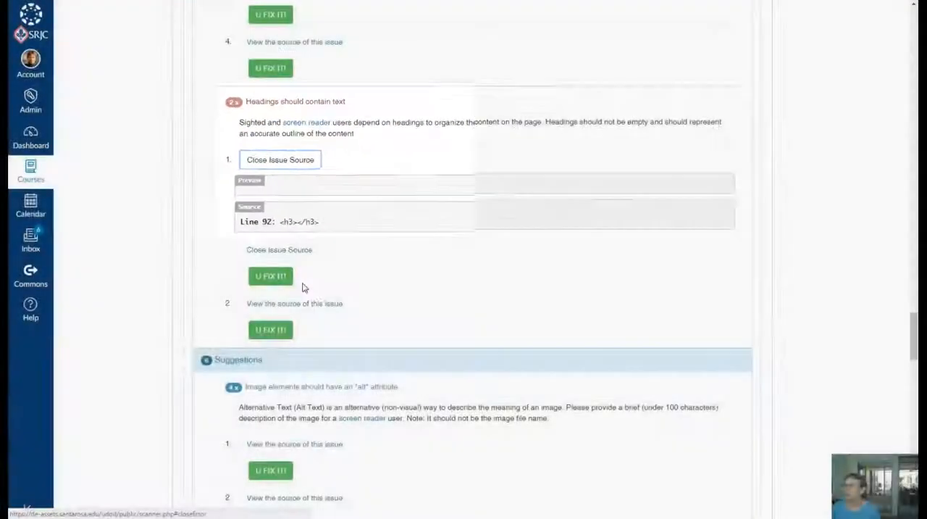
left_click(279, 281)
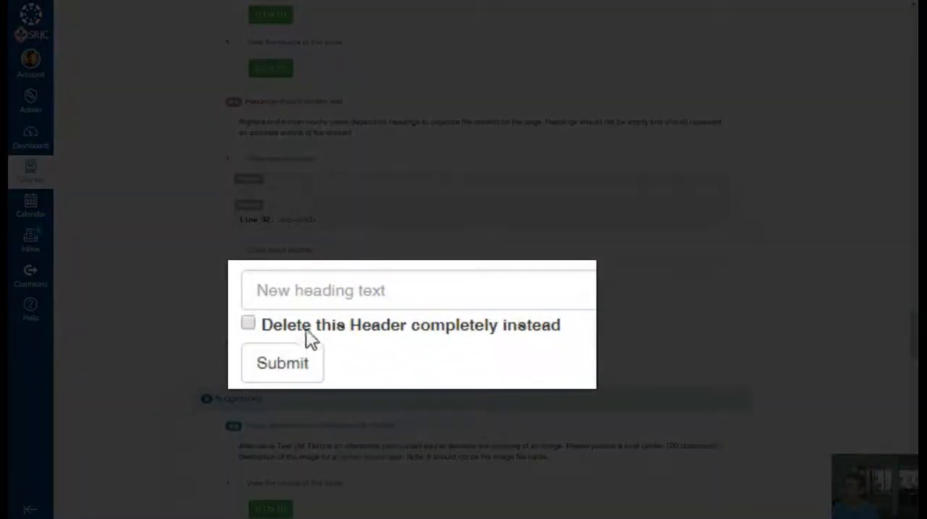
left_click(249, 324)
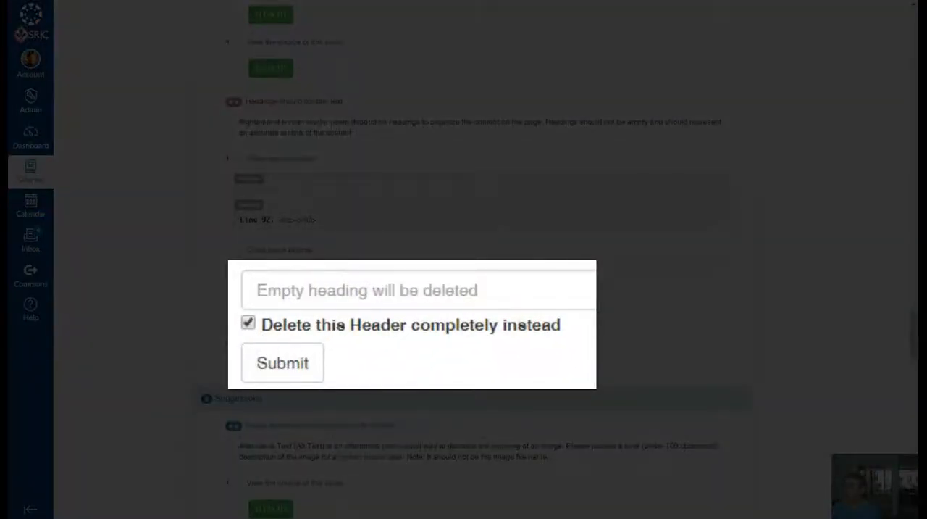
- Display the source of the first image "alt" attribute suggestion and start its fix for new alt text
scroll(486, 355, "down", 5)
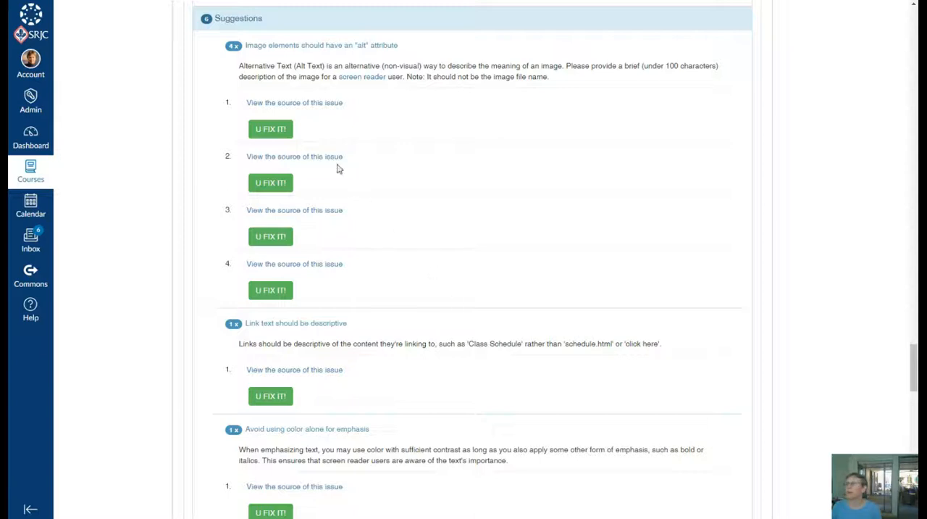
left_click(315, 106)
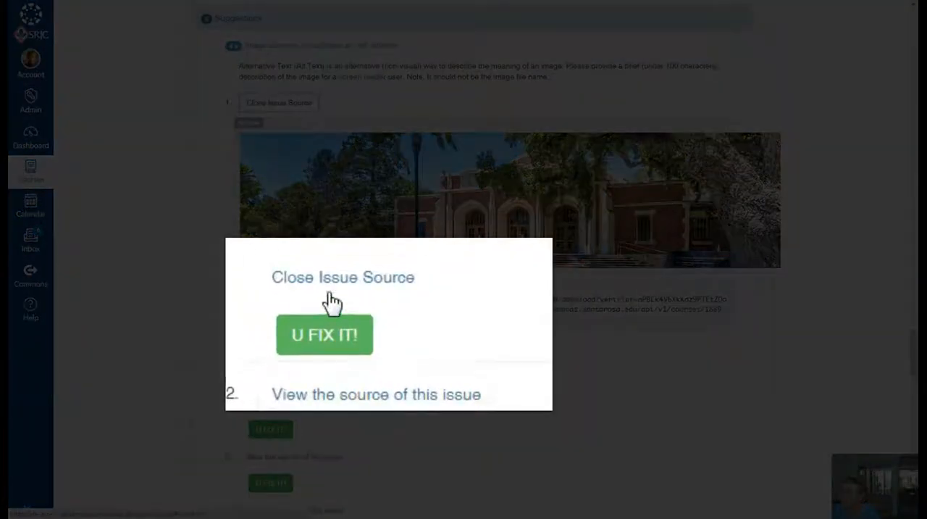
left_click(333, 349)
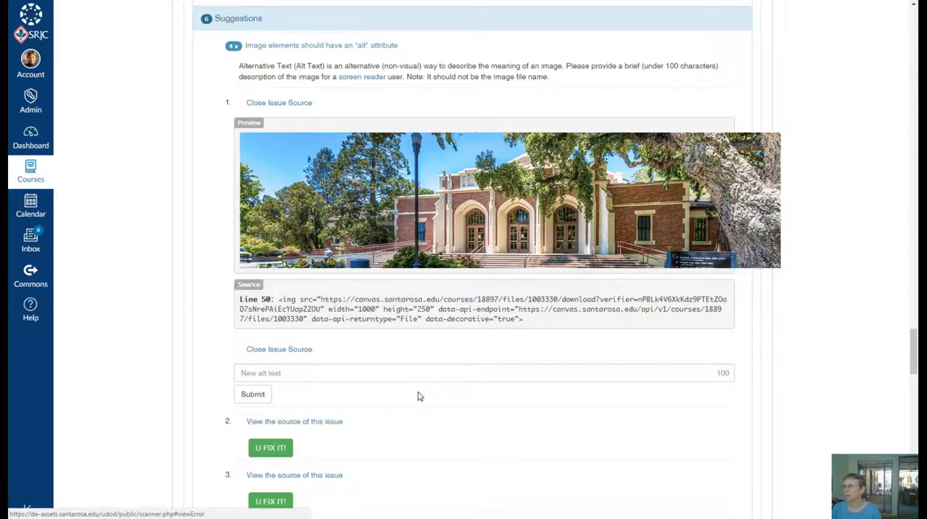
- Examine the first alt attribute suggestion's image preview and source, and the suggestions that follow it
scroll(418, 395, "up", 2)
scroll(418, 395, "down", 3)
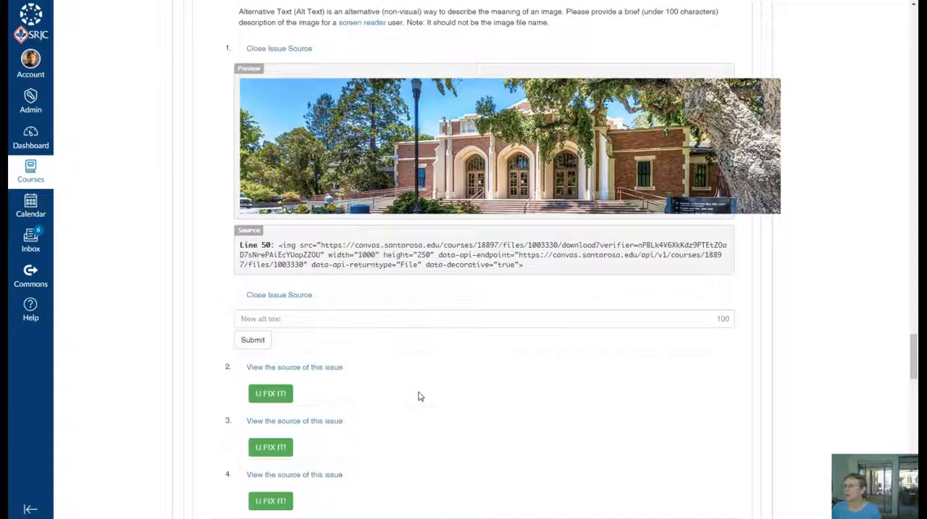
scroll(418, 395, "up", 1)
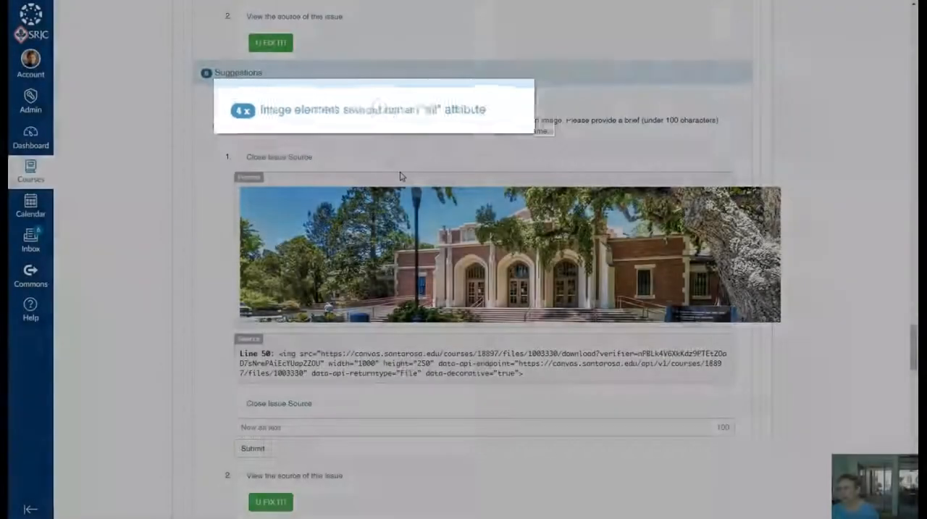
scroll(400, 176, "up", 1)
scroll(400, 176, "down", 6)
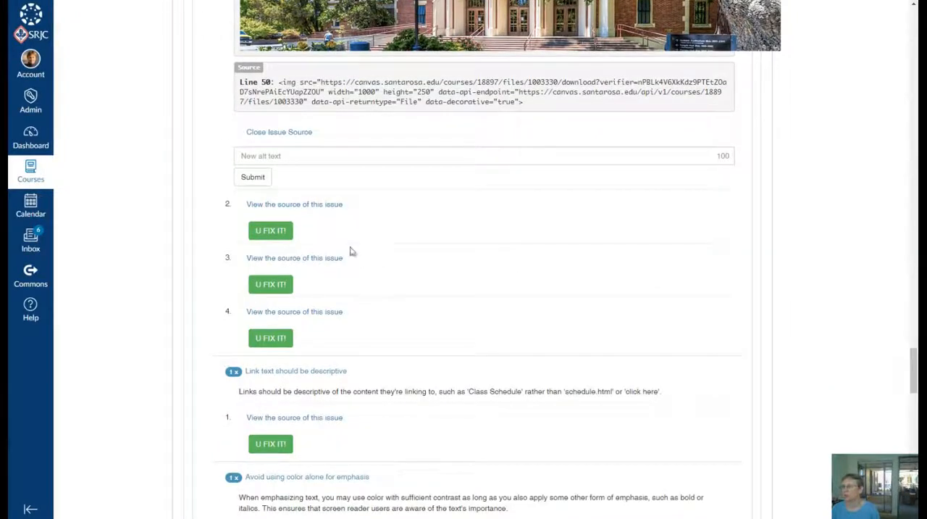
- Display the source of the second image "alt" attribute suggestion and start its fix for new alt text
left_click(331, 204)
scroll(505, 337, "down", 2)
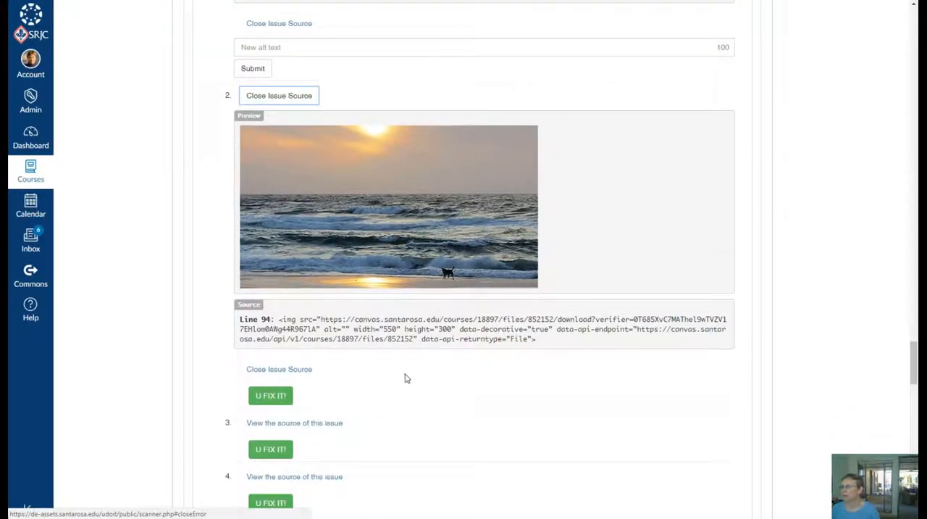
left_click(288, 397)
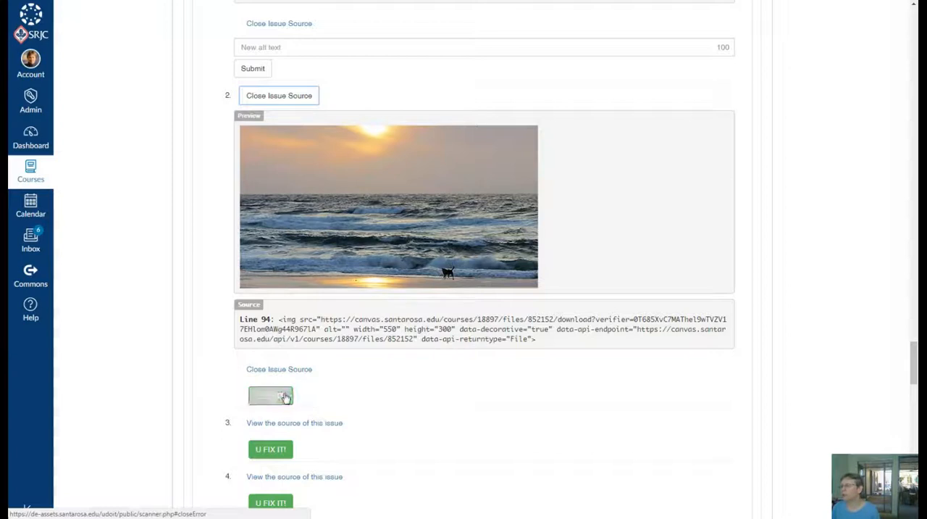
left_click(270, 396)
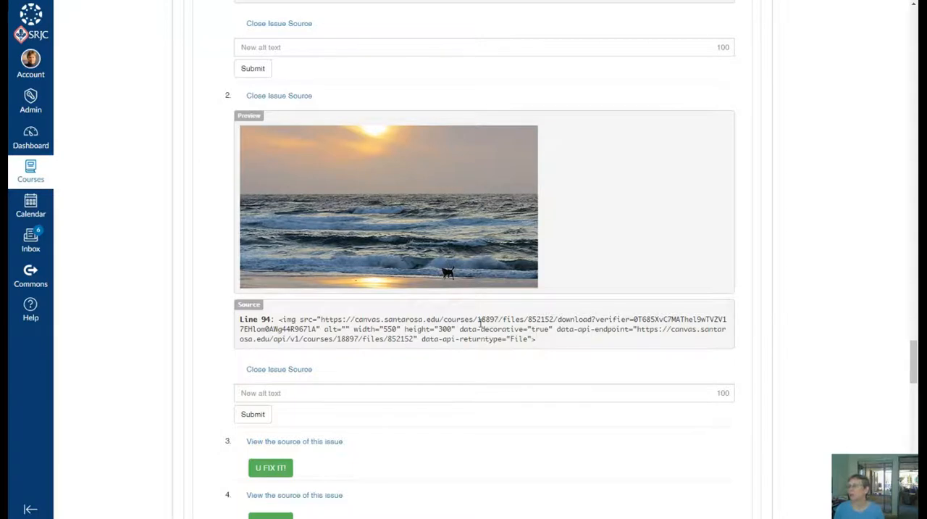
- Display the source of the "Link text should be descriptive" suggestion for the "here" link and start its fix
scroll(480, 323, "down", 3)
scroll(474, 335, "down", 6)
scroll(474, 336, "down", 3)
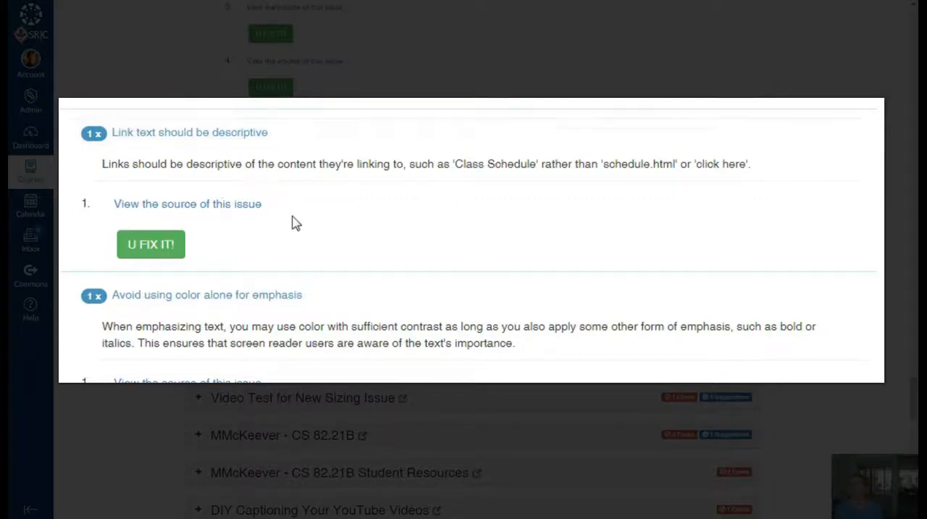
left_click(242, 203)
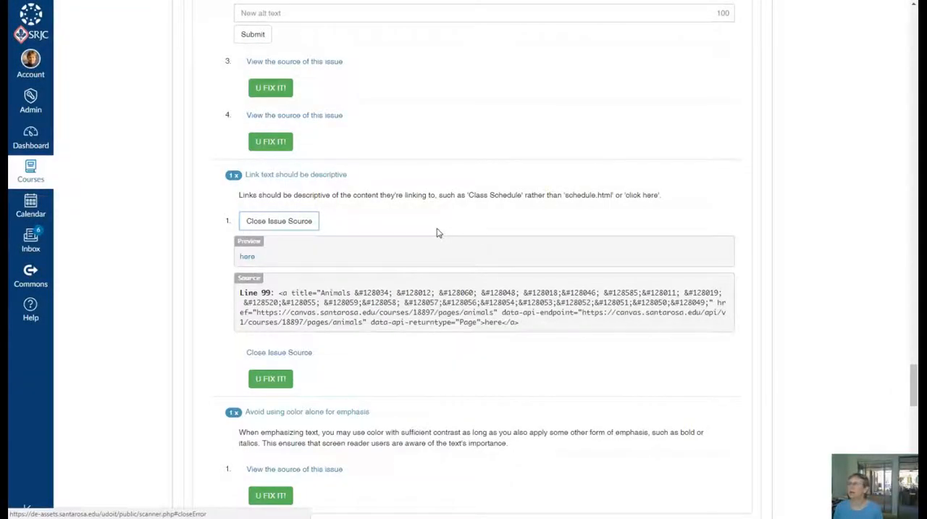
scroll(438, 235, "up", 1)
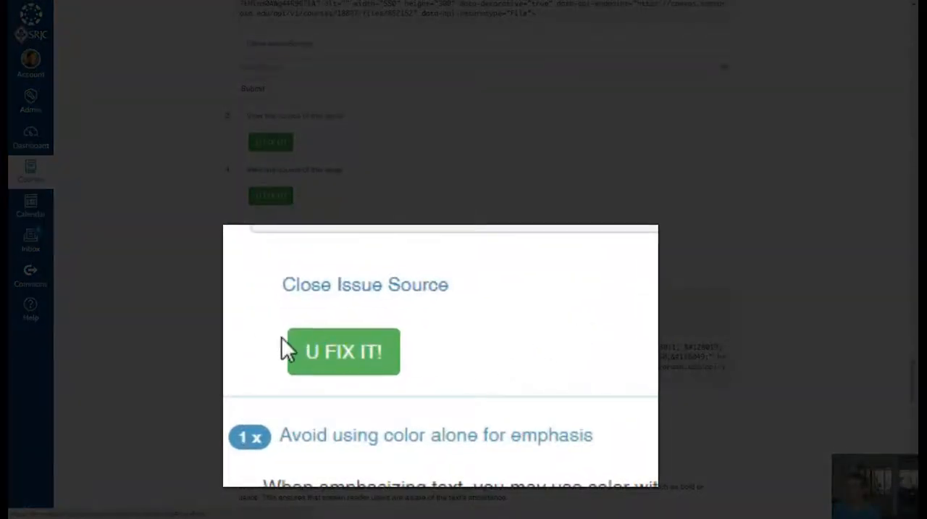
left_click(341, 358)
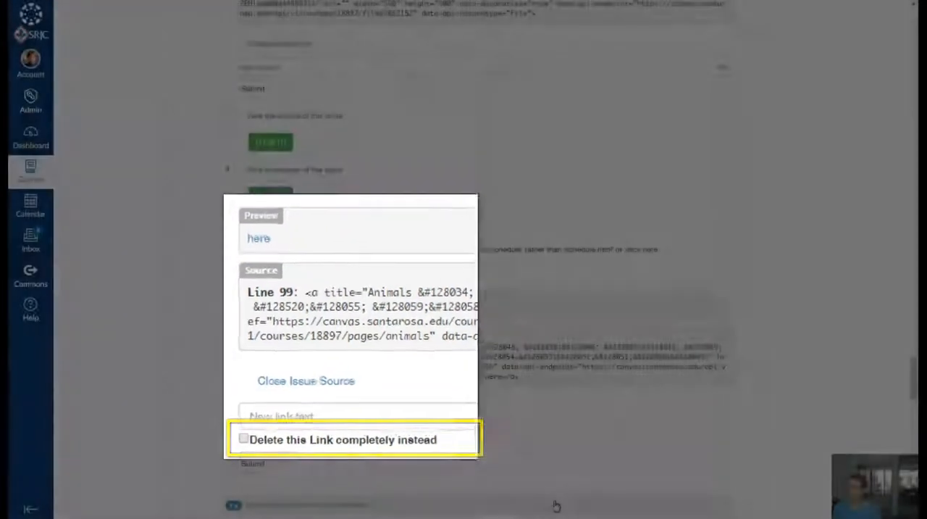
- Examine the link fix options and the "Avoid using color alone for emphasis" suggestion
scroll(555, 503, "down", 3)
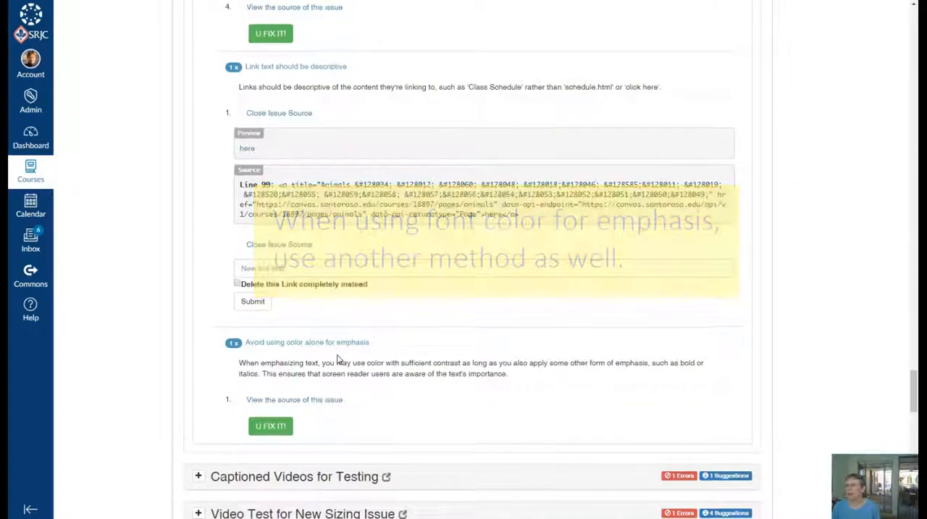
scroll(339, 360, "up", 10)
scroll(351, 368, "up", 6)
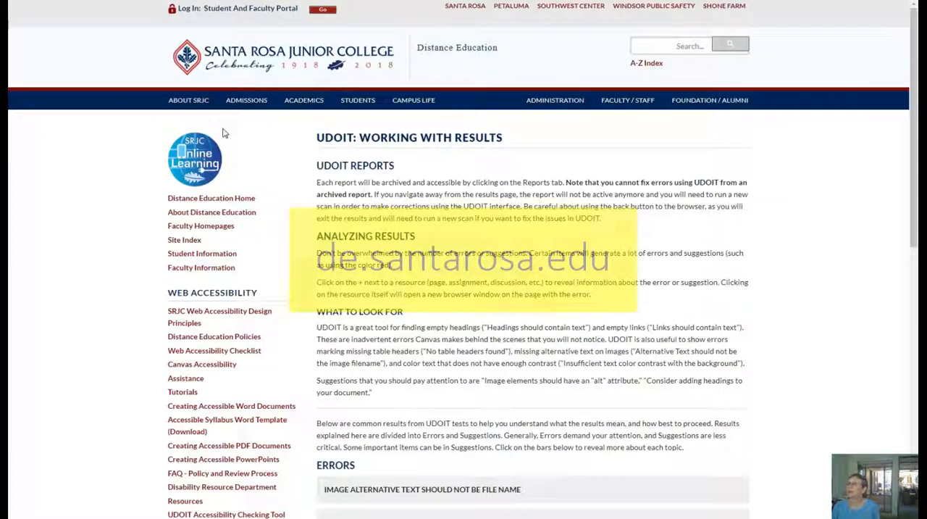
- On the "UDOIT: Working with Results" page, review the listed topics and view the decorative image "alt" attribute explanation
scroll(233, 311, "down", 1)
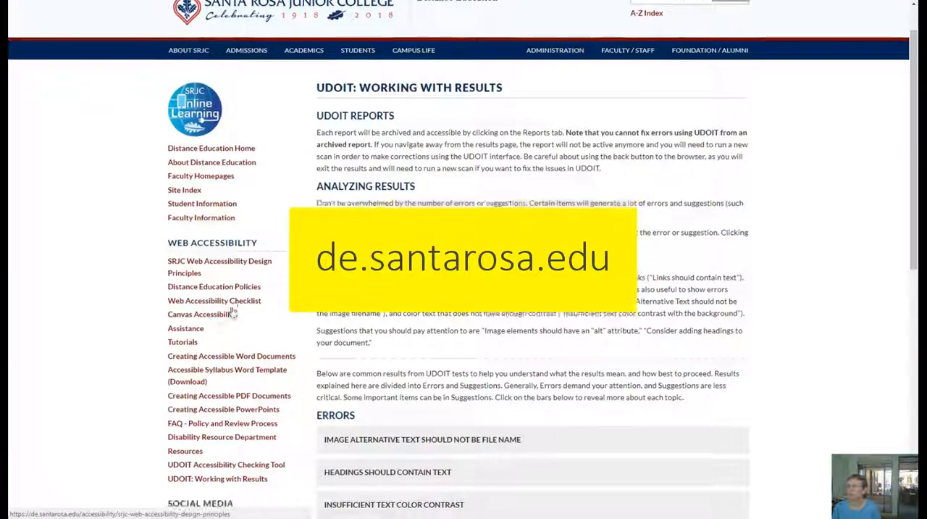
scroll(234, 311, "down", 1)
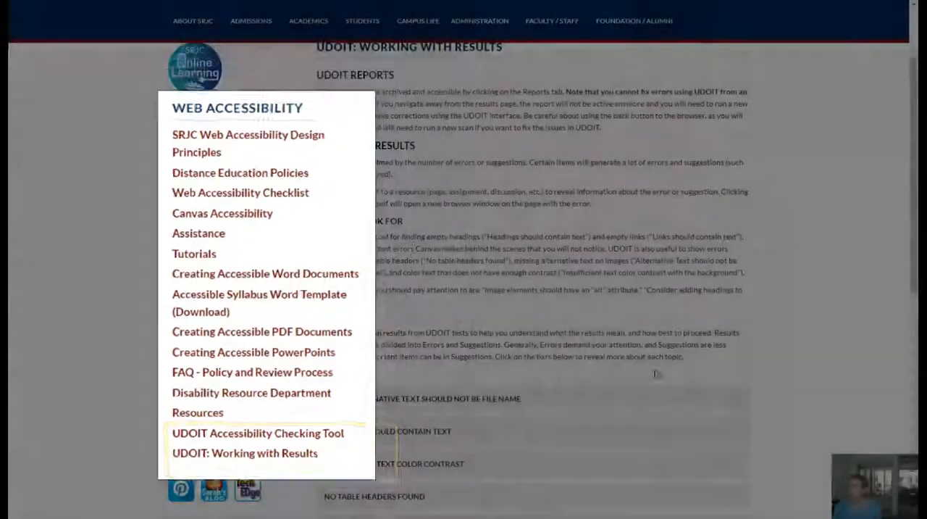
scroll(659, 375, "down", 2)
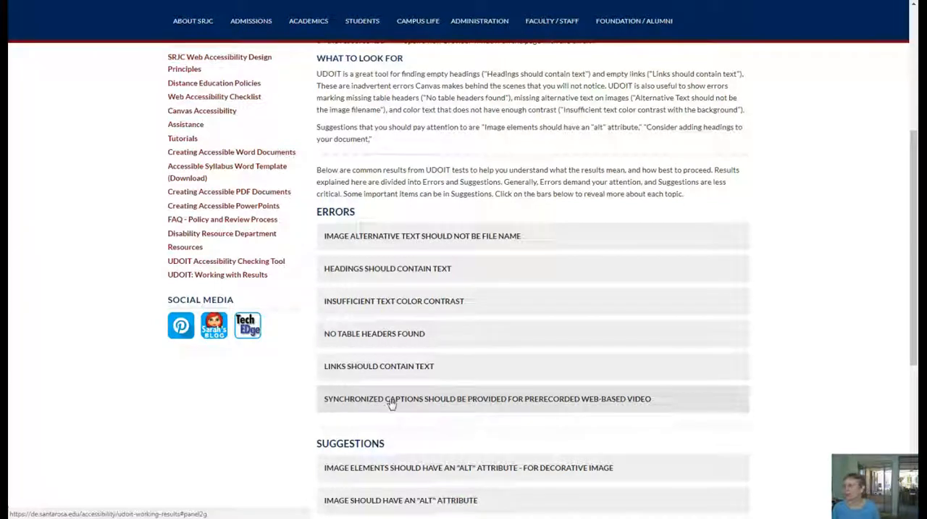
scroll(384, 406, "down", 3)
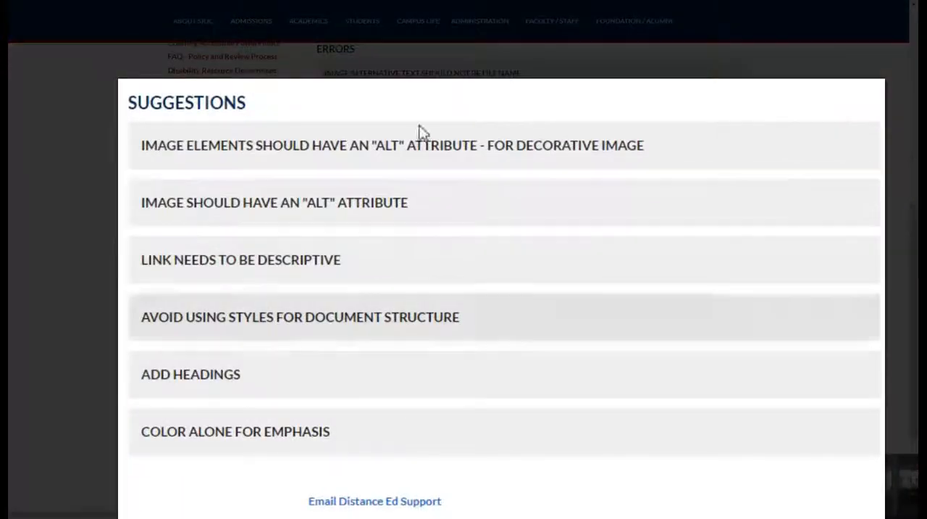
left_click(316, 152)
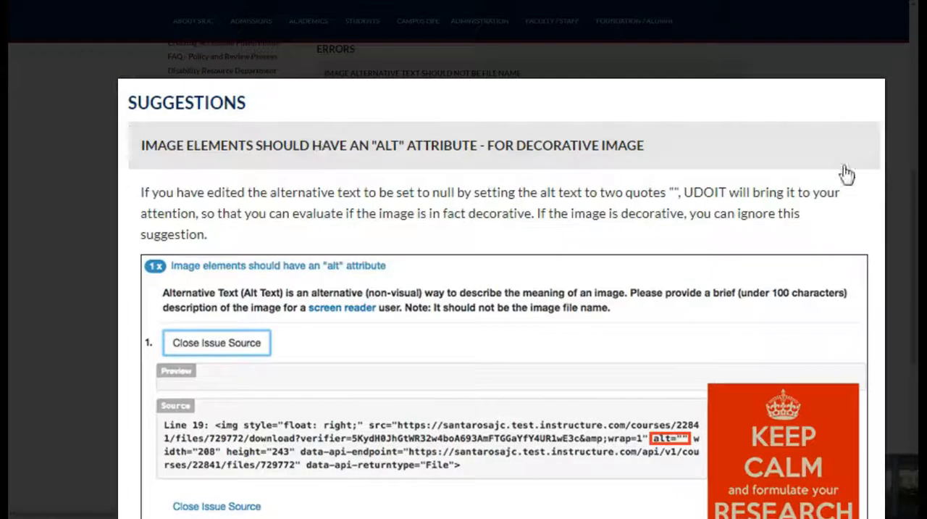
left_click(323, 157)
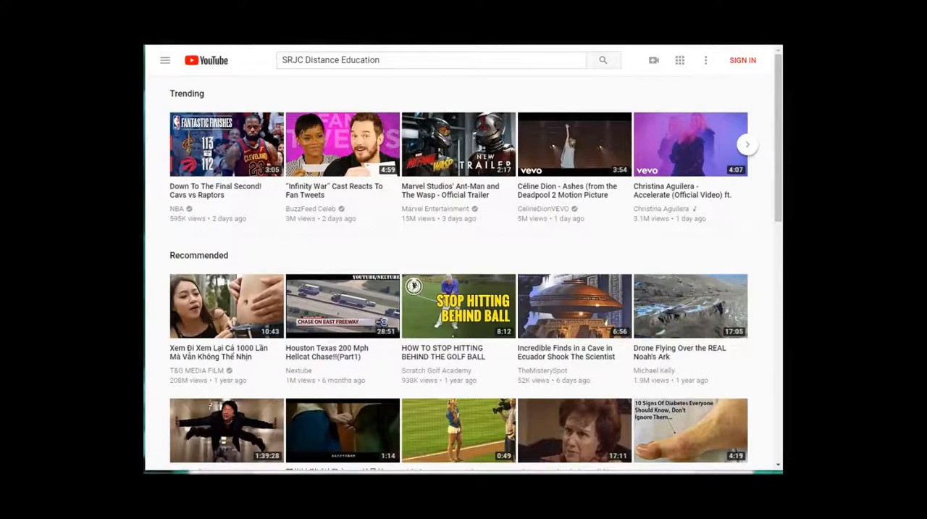
- Search YouTube for SRJC Distance Education, and from that channel's playlists open "Teaching Tips for Canvas 2017"
left_click(601, 61)
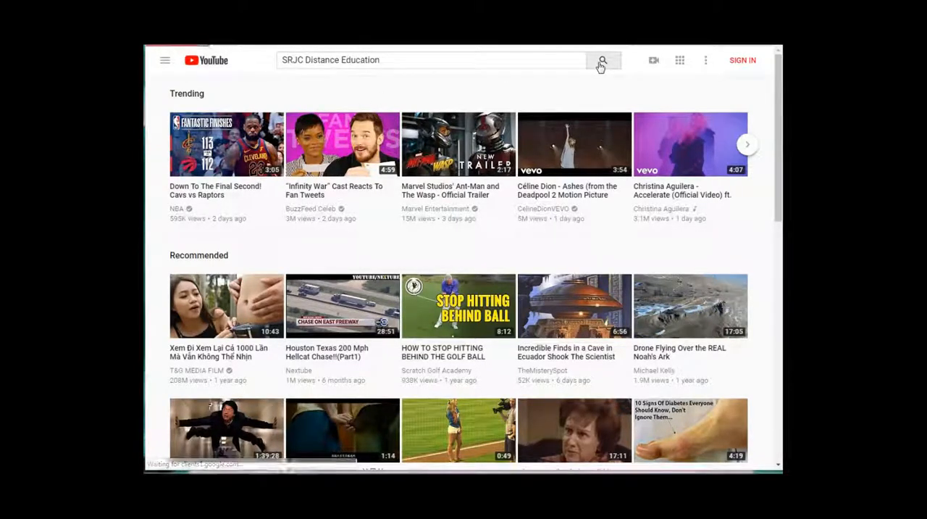
left_click(373, 148)
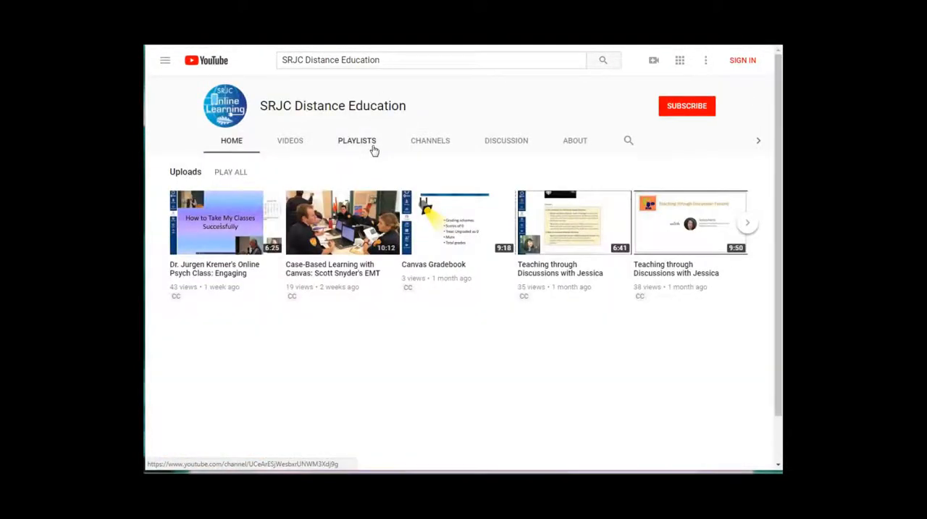
left_click(364, 142)
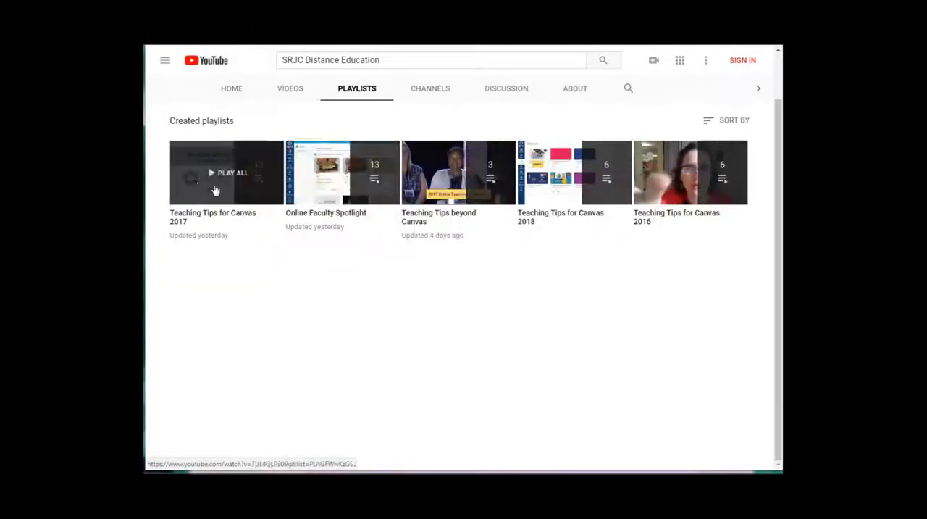
left_click(201, 182)
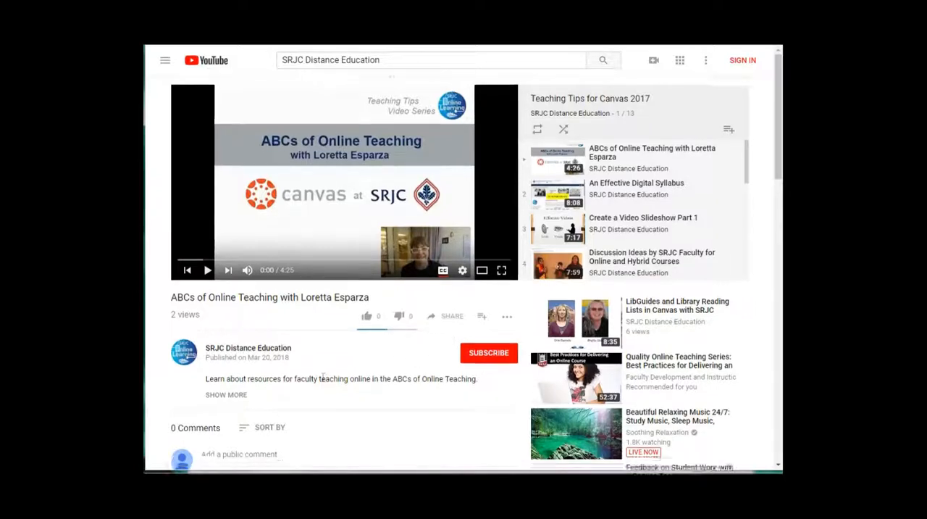
scroll(392, 377, "down", 1)
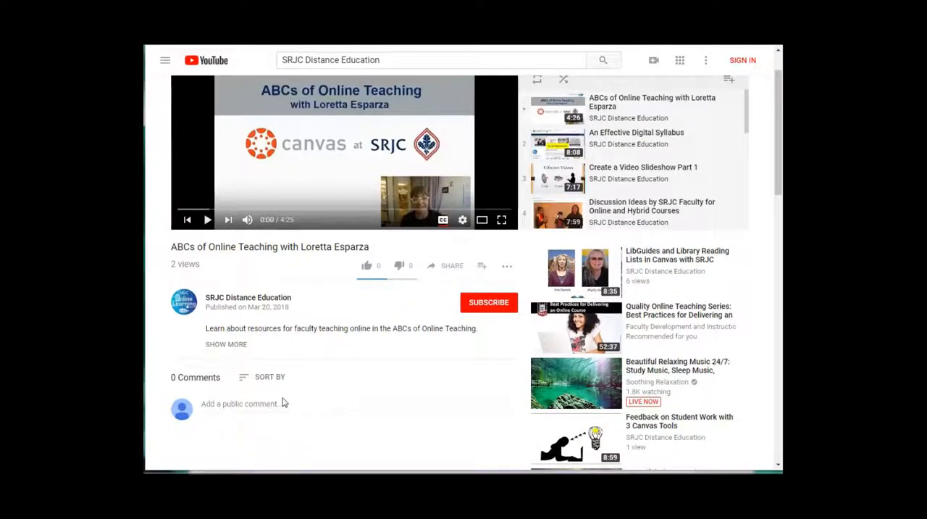